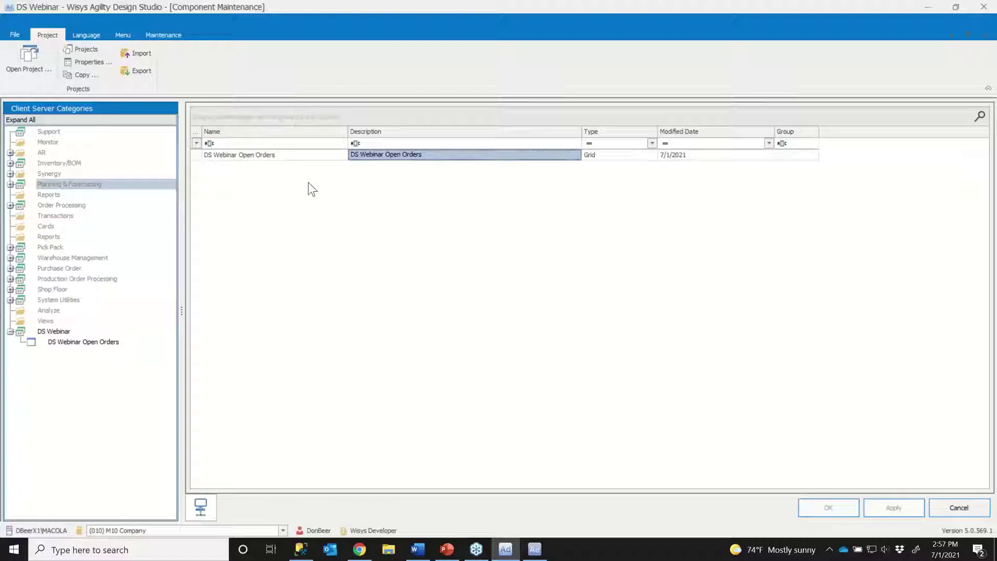
List every project and filter the list to Administrator security level
{"action": "left_click", "coordinate": [31, 63]}
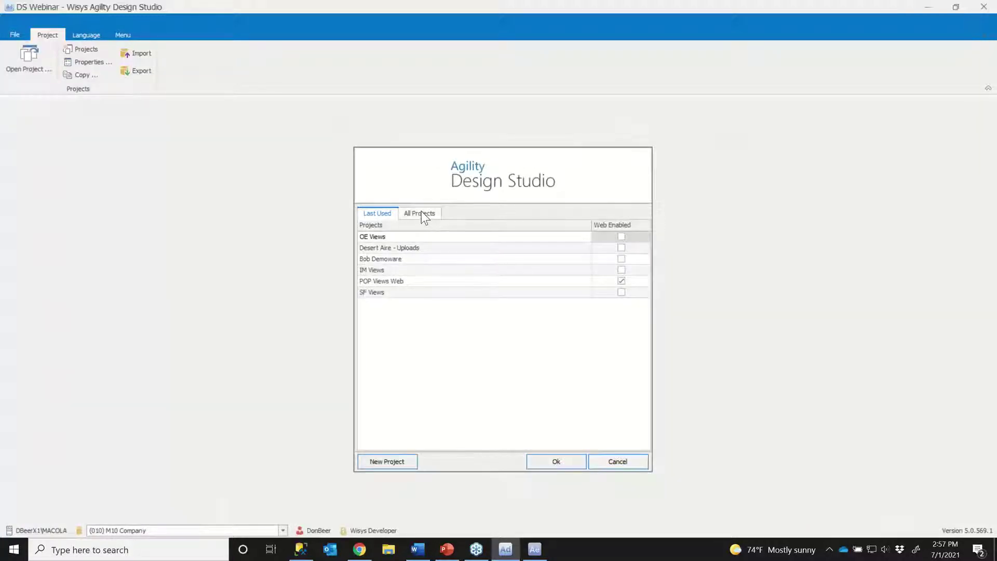
{"action": "left_click", "coordinate": [421, 212]}
{"action": "left_click", "coordinate": [602, 236]}
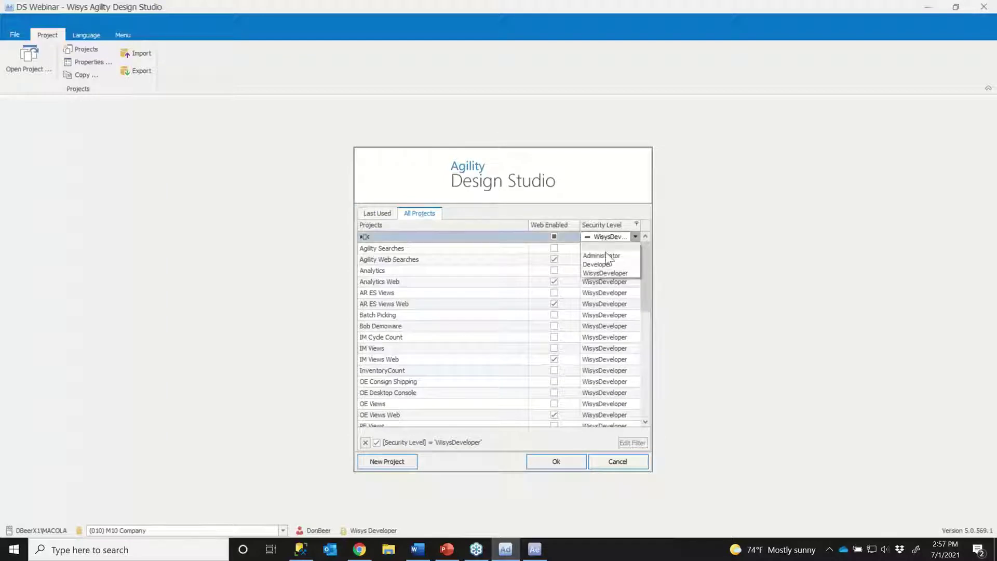
{"action": "left_click", "coordinate": [606, 256]}
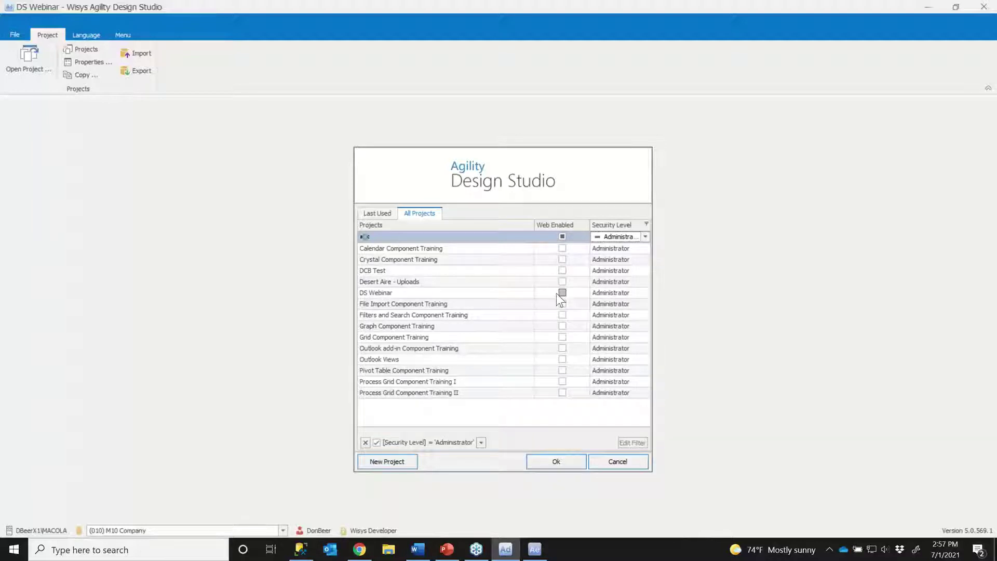
Start a new project named DS Webinar Web with Administrator security level
{"action": "left_click", "coordinate": [389, 462]}
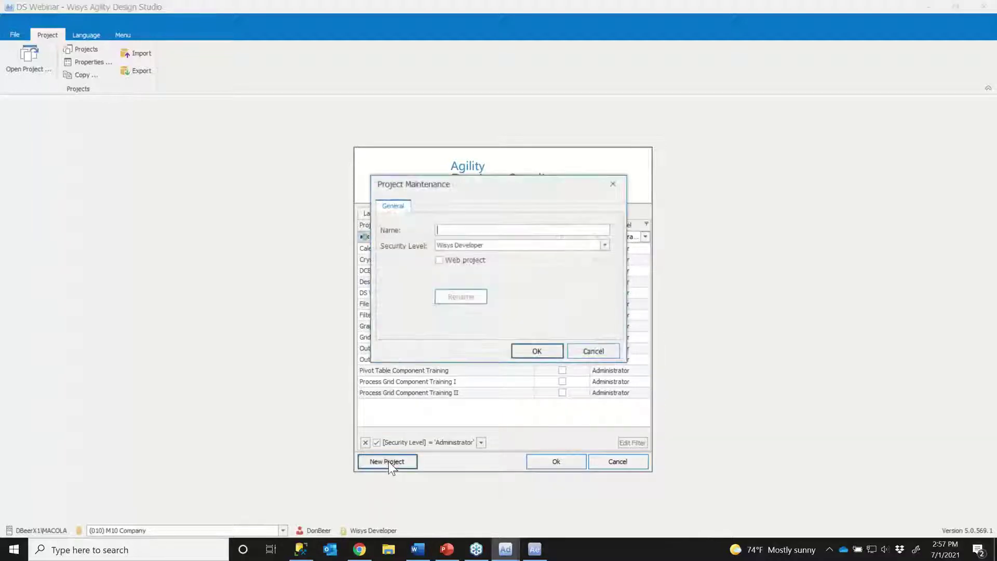
{"action": "type", "text": "DS"}
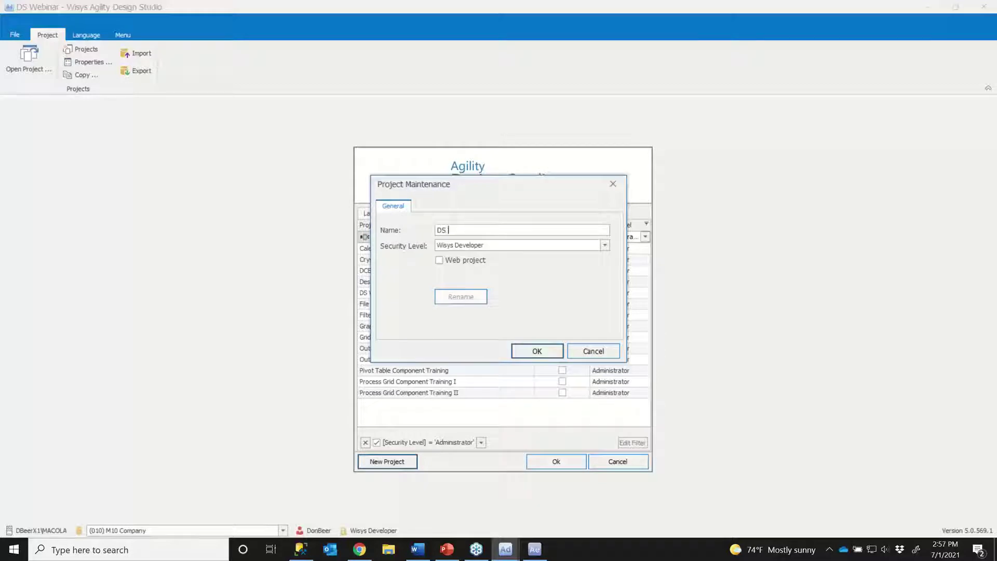
{"action": "type", "text": " Webinar "}
{"action": "type", "text": "Web"}
{"action": "left_click", "coordinate": [477, 245]}
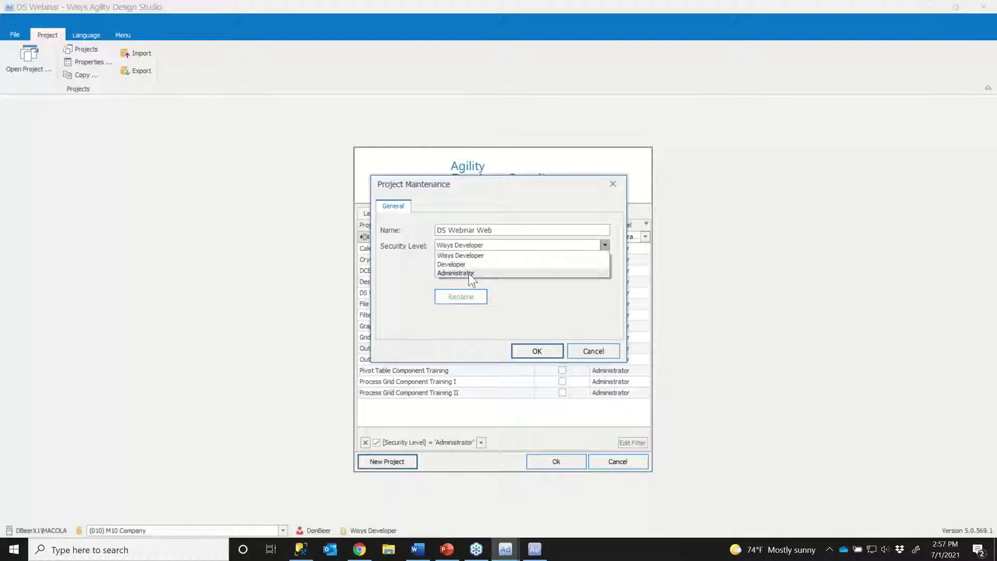
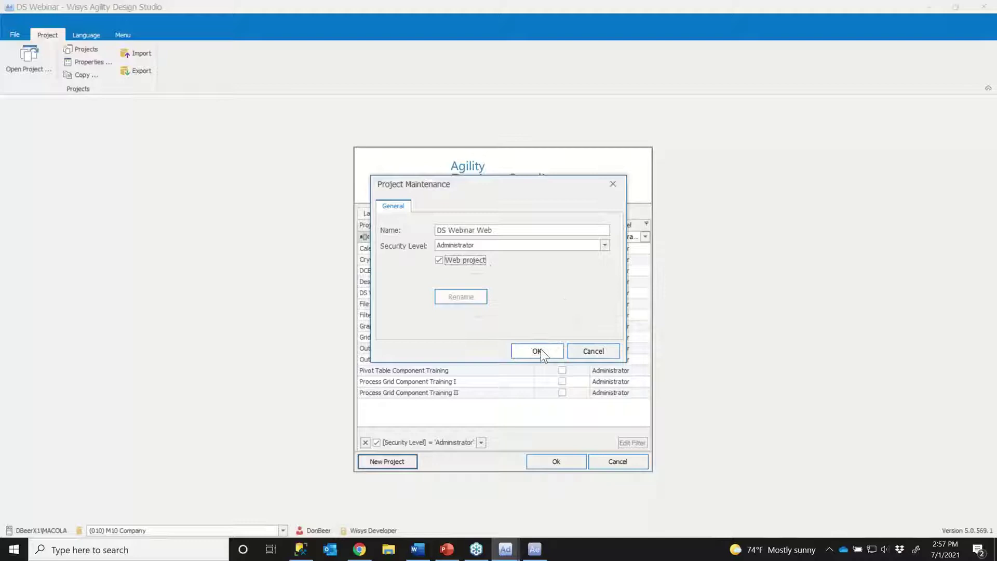
Confirm the DS Webinar Web project settings and bring up the component type choices
{"action": "left_click", "coordinate": [540, 351]}
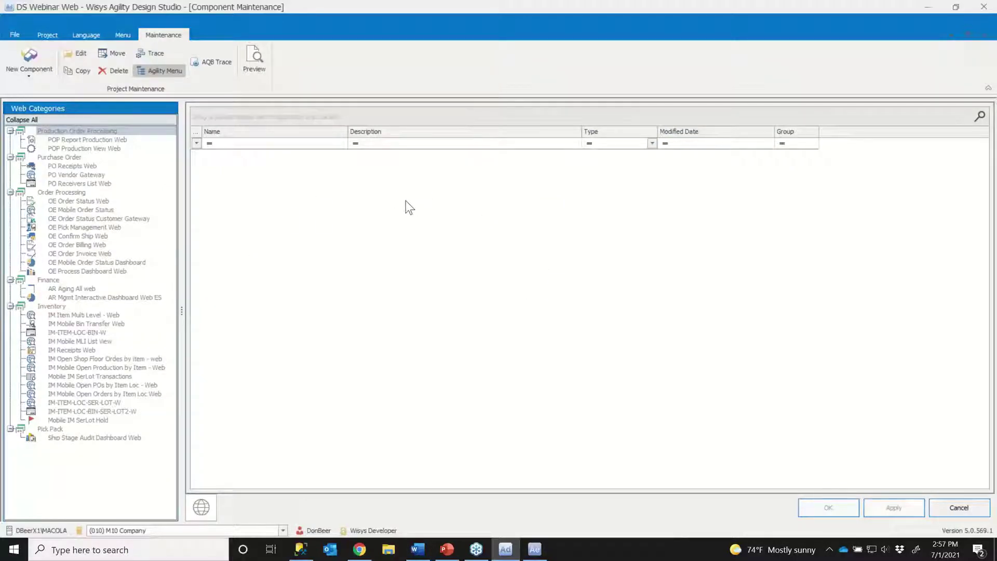
{"action": "left_click", "coordinate": [32, 77]}
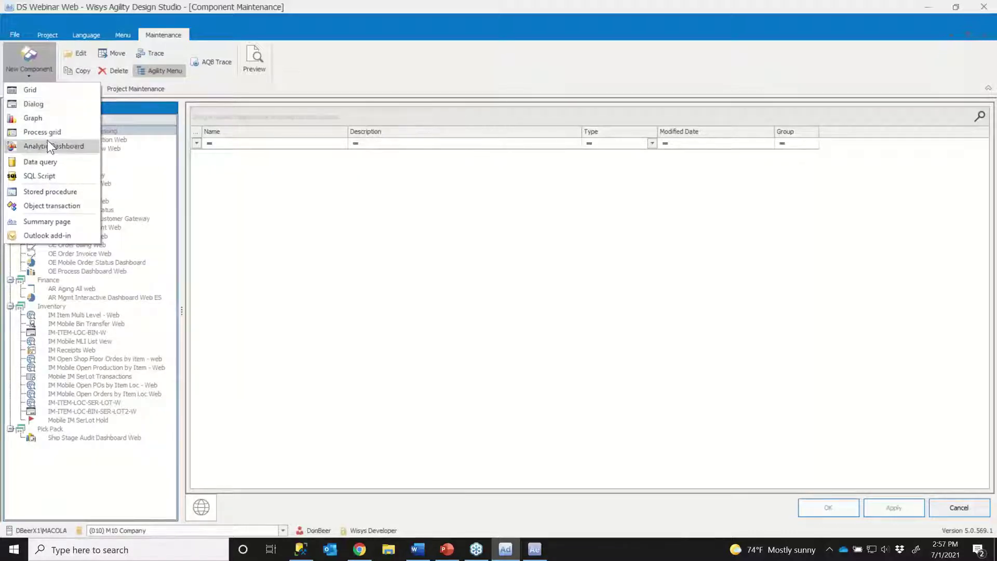
Create a Grid named 'DS Webinar Open Orders Web' with the same text pasted as its description
{"action": "left_click", "coordinate": [53, 89]}
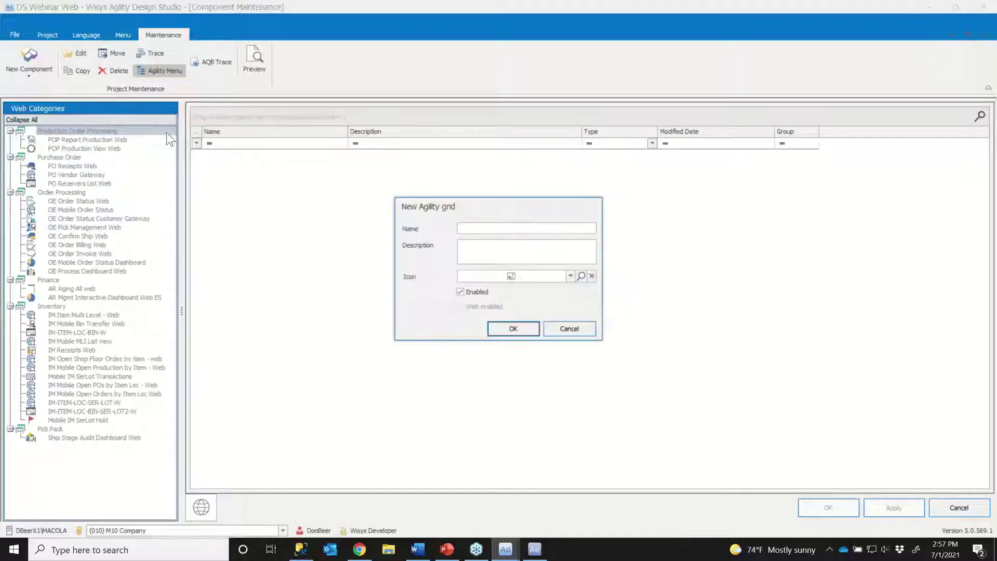
{"action": "type", "text": "D"}
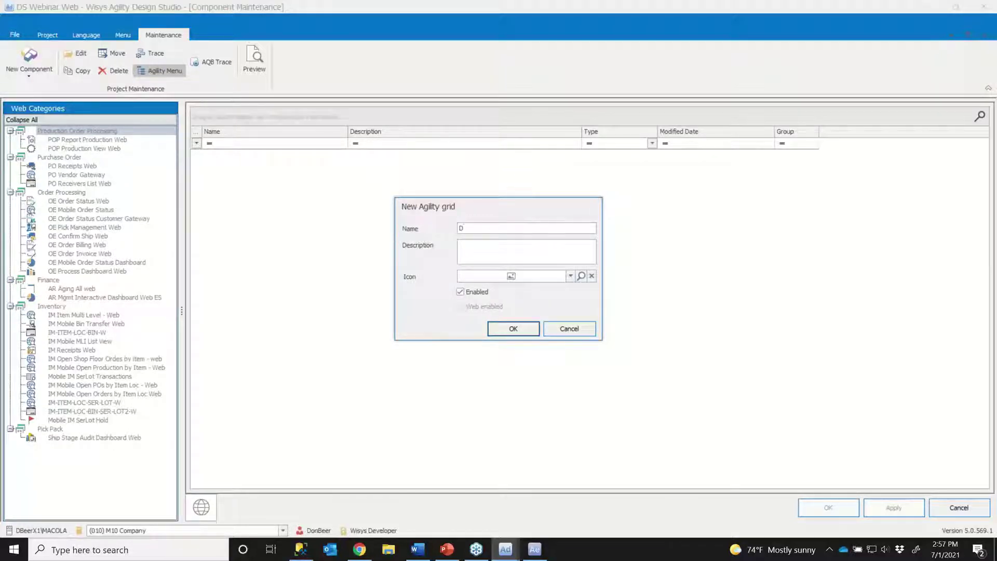
{"action": "type", "text": "S Webin"}
{"action": "type", "text": "ar "}
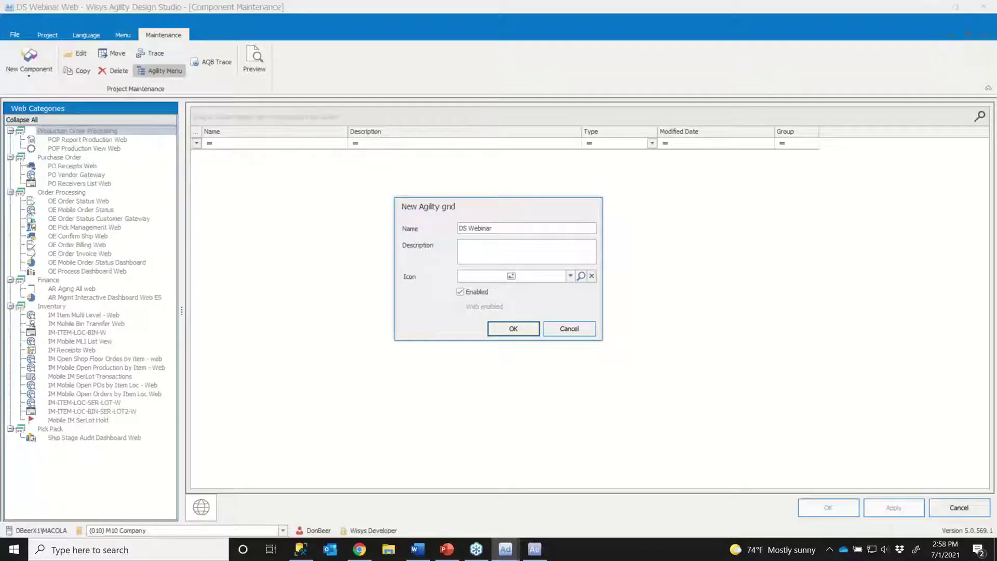
{"action": "type", "text": "W"}
{"action": "key", "text": "BackSpace"}
{"action": "type", "text": "Open "}
{"action": "type", "text": "Orders W"}
{"action": "type", "text": "eb"}
{"action": "key", "text": "ctrl+a"}
{"action": "key", "text": "ctrl+c"}
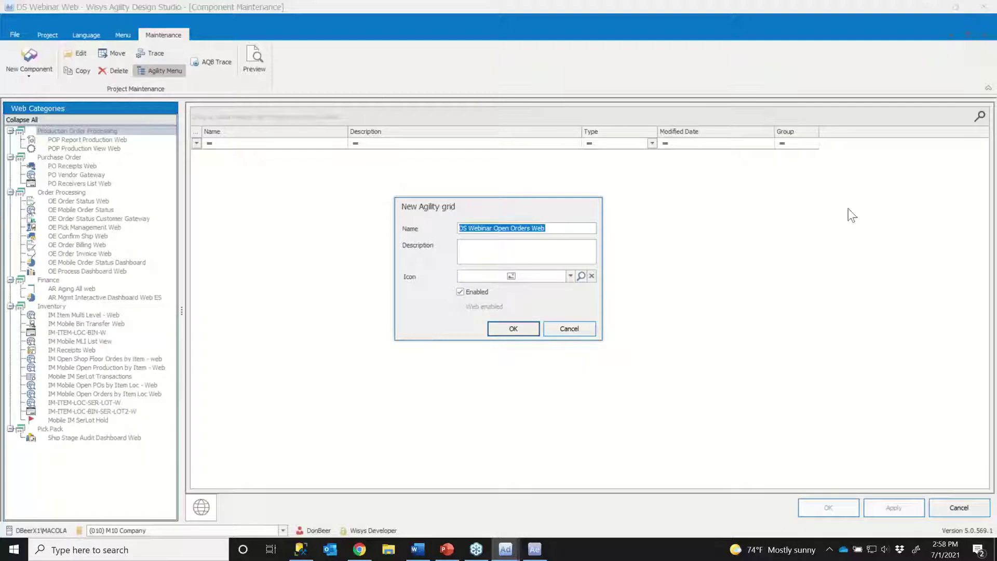
{"action": "left_click", "coordinate": [523, 251]}
{"action": "key", "text": "ctrl+v"}
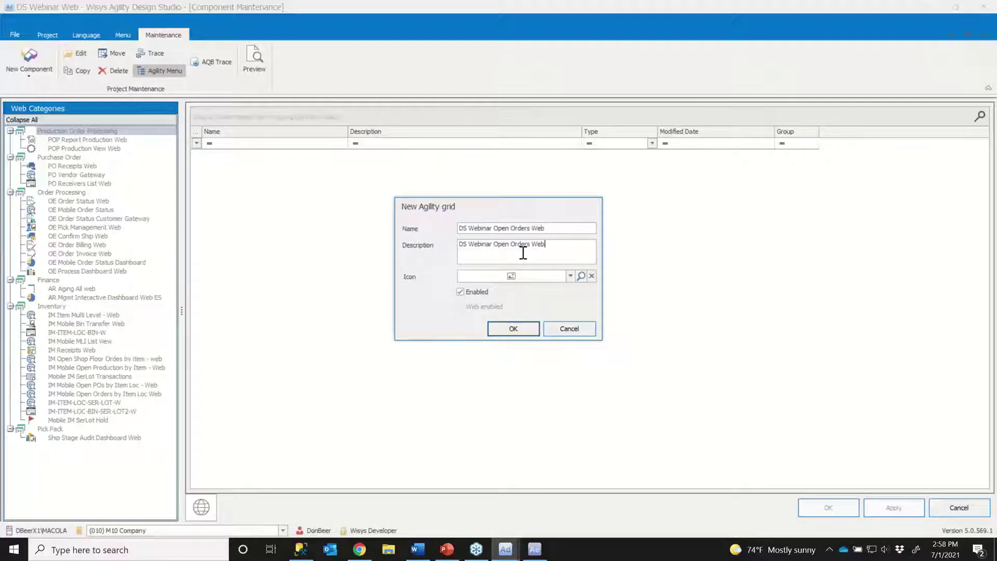
{"action": "left_click", "coordinate": [520, 329]}
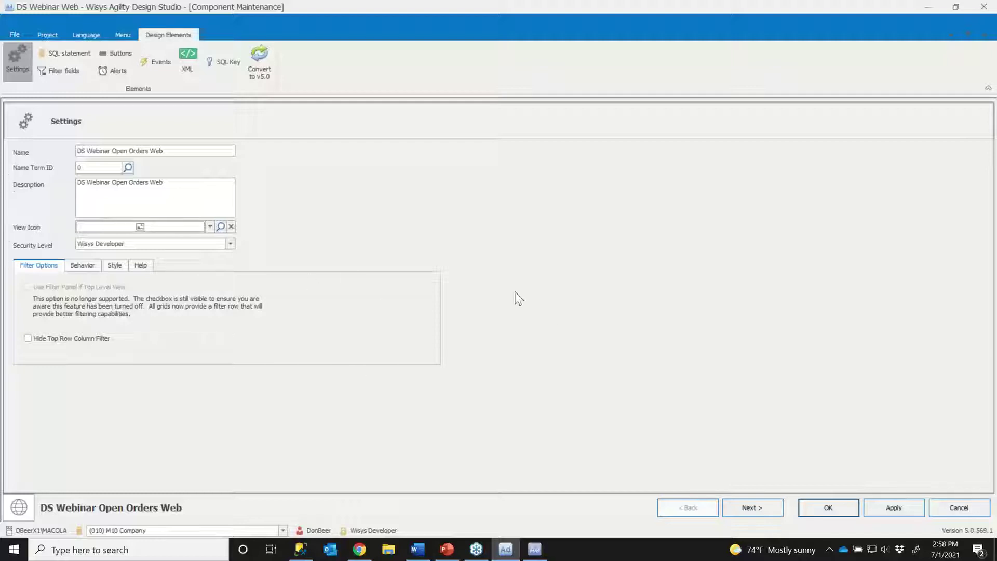
Advance to the SQL step and copy the open-orders query from the SQL query editor
{"action": "left_click", "coordinate": [748, 507]}
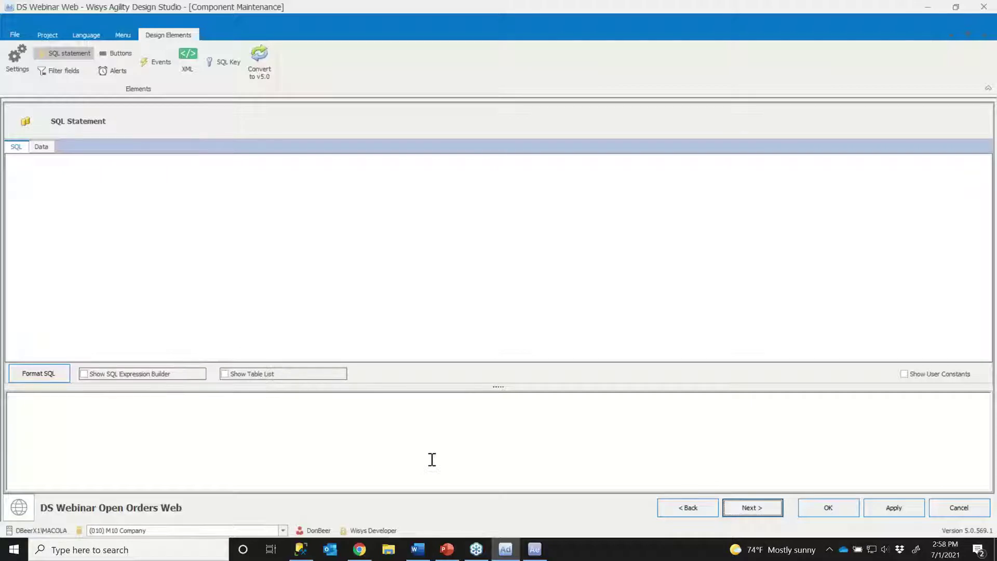
{"action": "left_click", "coordinate": [301, 553]}
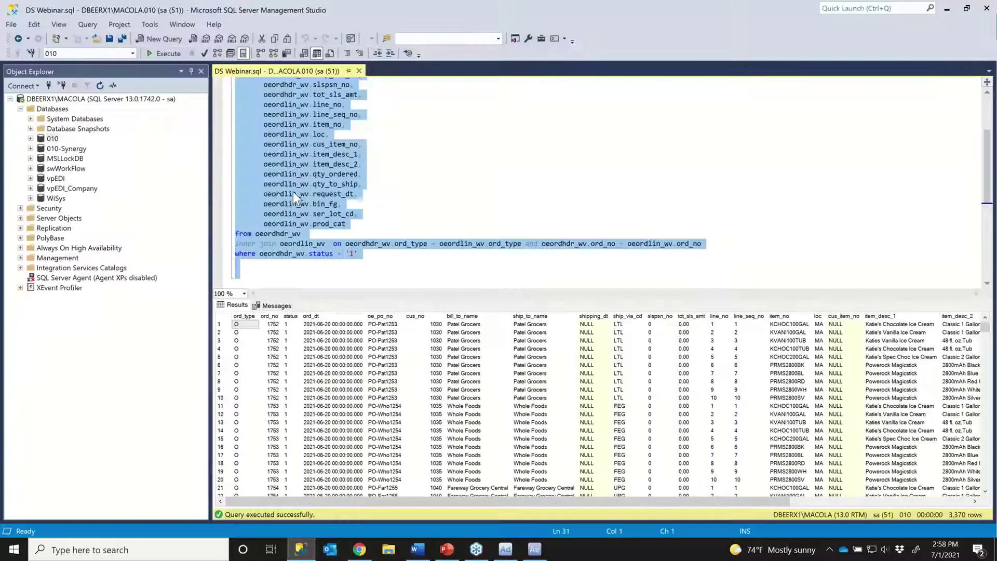
{"action": "right_click", "coordinate": [294, 192]}
{"action": "left_click", "coordinate": [337, 218]}
{"action": "left_click", "coordinate": [947, 8]}
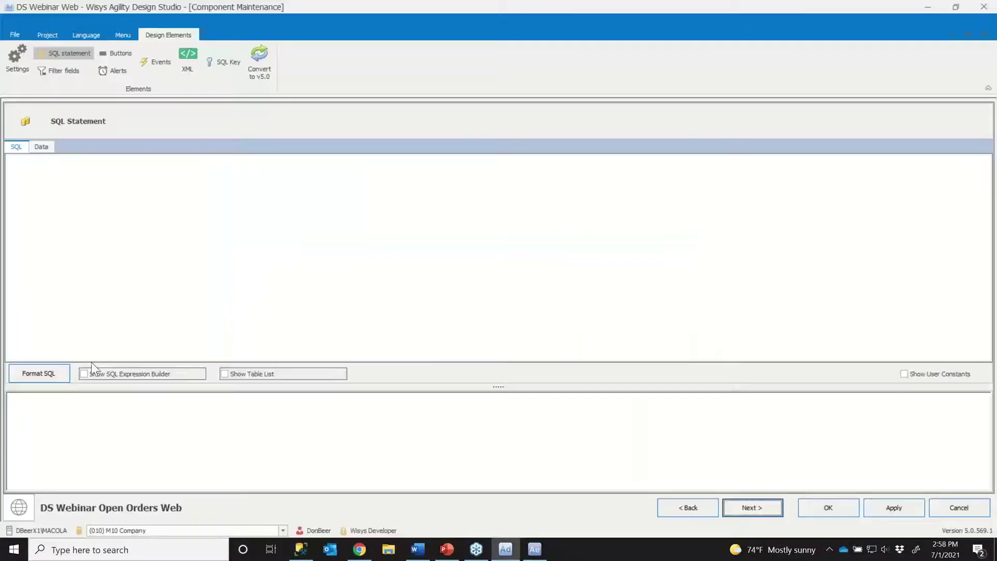
Paste the open-orders query into the grid's SQL text box and format it
{"action": "left_click", "coordinate": [75, 409]}
{"action": "key", "text": "ctrl+v"}
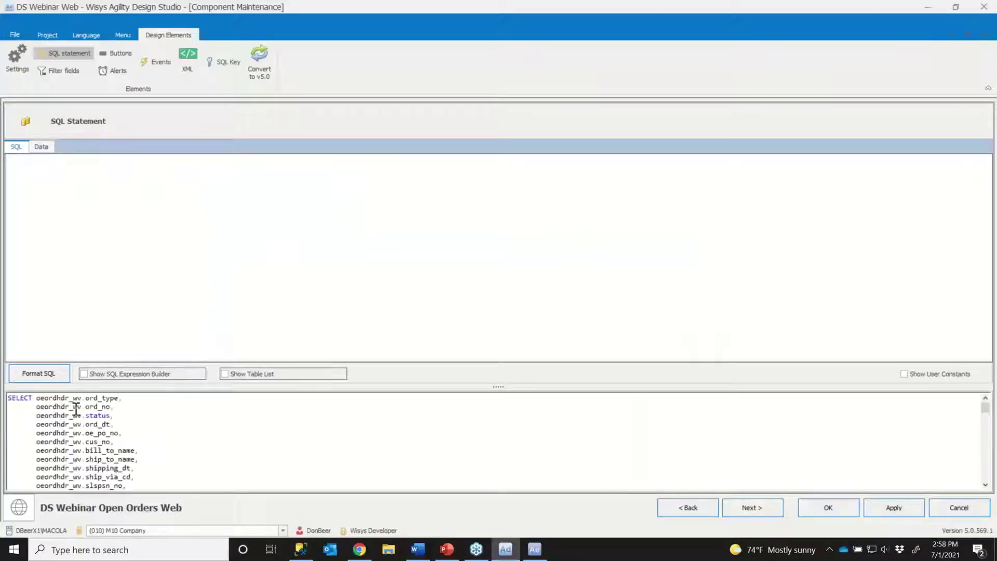
{"action": "left_click", "coordinate": [37, 372]}
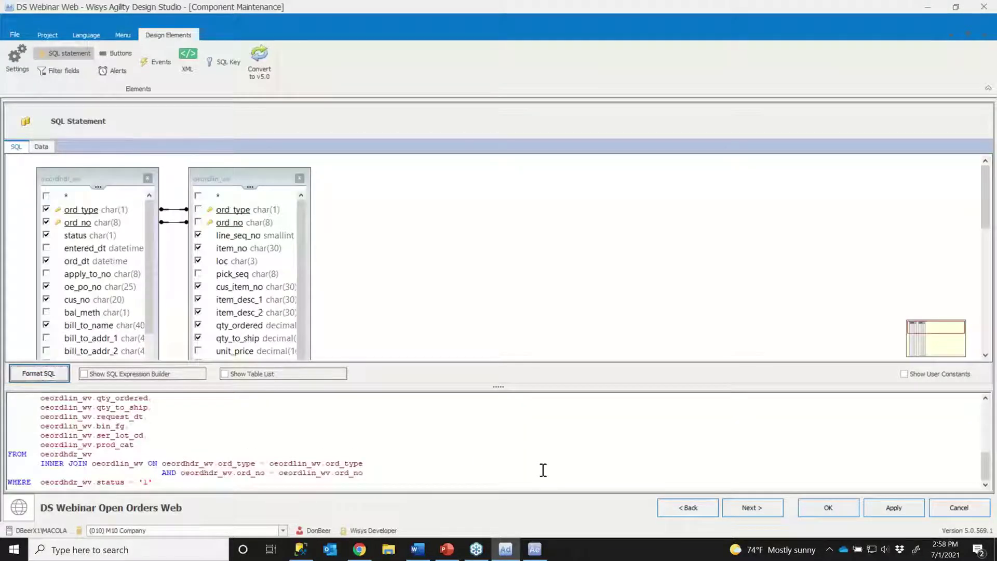
Move past the Filter Columns and Buttons steps without adding anything
{"action": "left_click", "coordinate": [751, 510]}
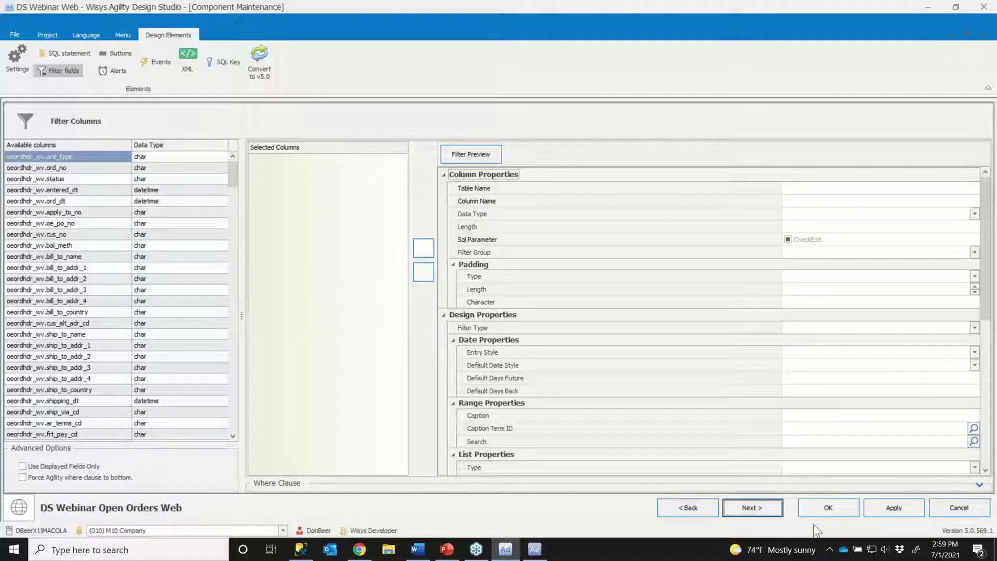
{"action": "left_click", "coordinate": [752, 508]}
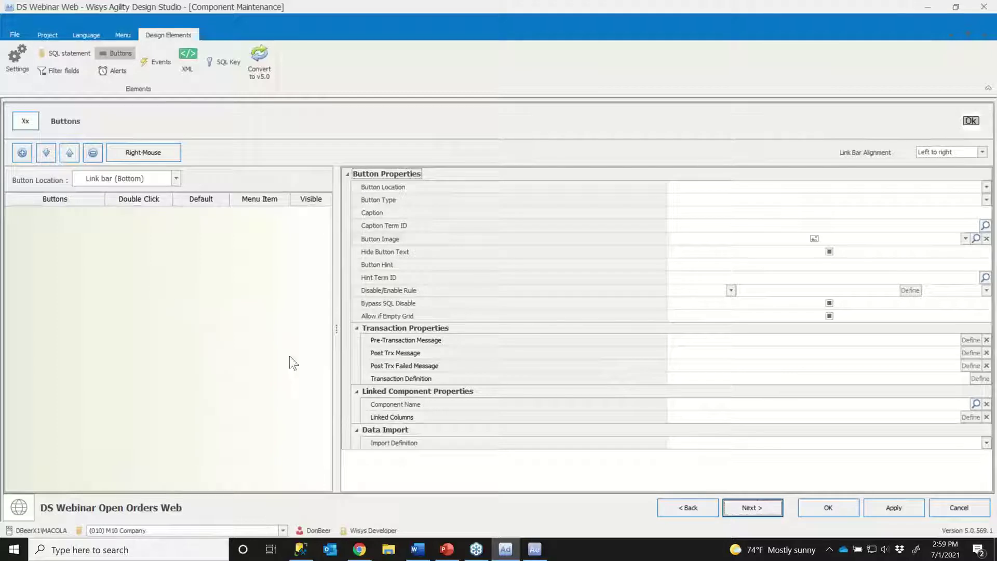
Add an alert rule watching request_dt with a less-than comparison
{"action": "left_click", "coordinate": [751, 508]}
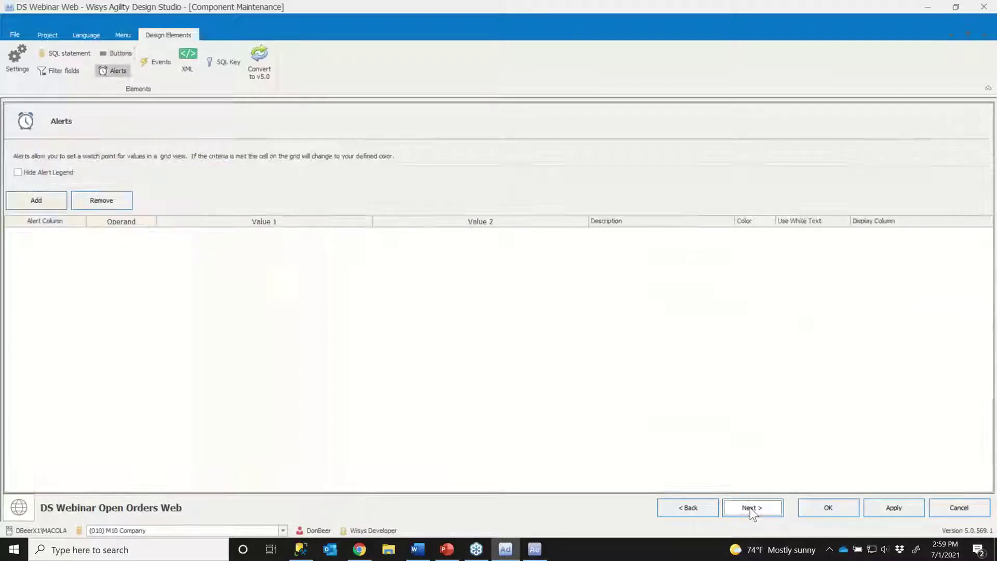
{"action": "left_click", "coordinate": [37, 201]}
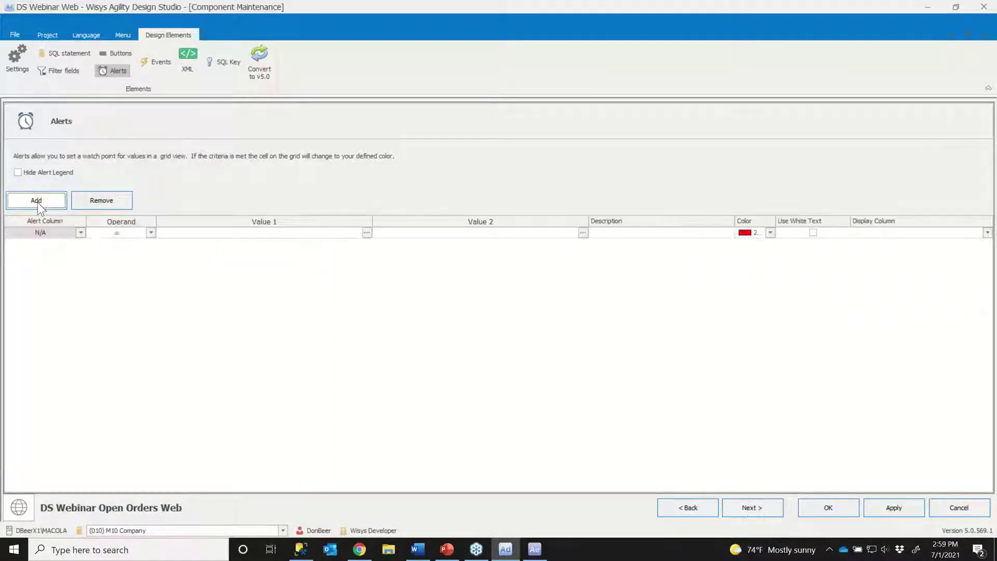
{"action": "left_click", "coordinate": [80, 233]}
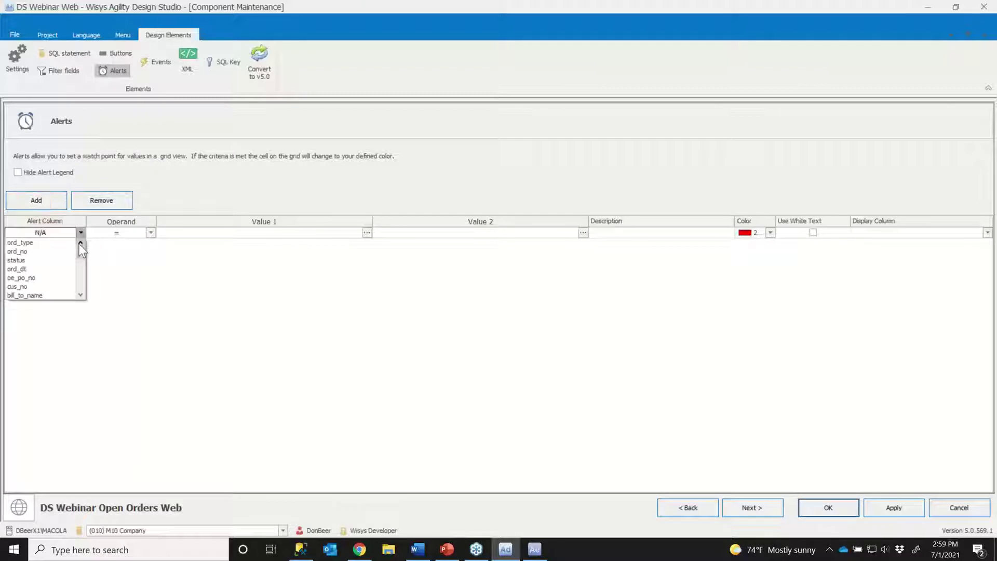
{"action": "left_click_drag", "start_coordinate": [79, 254], "coordinate": [83, 286]}
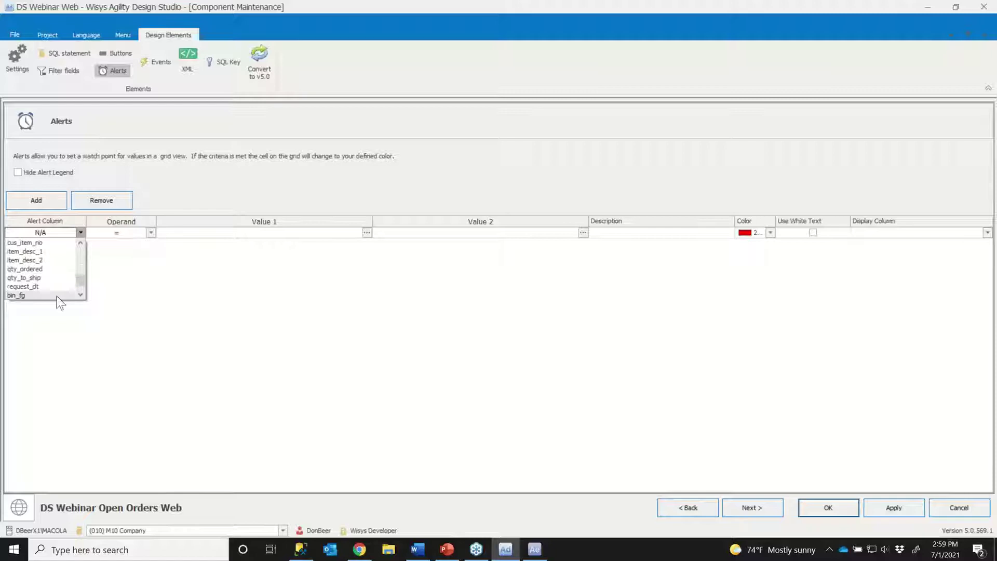
{"action": "left_click", "coordinate": [38, 287]}
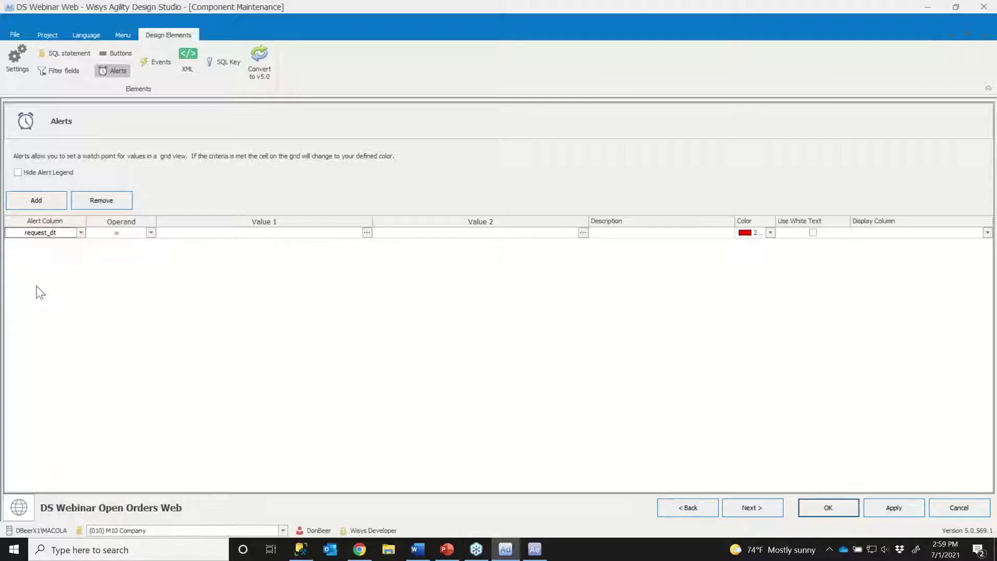
{"action": "left_click", "coordinate": [150, 234]}
{"action": "left_click", "coordinate": [126, 262]}
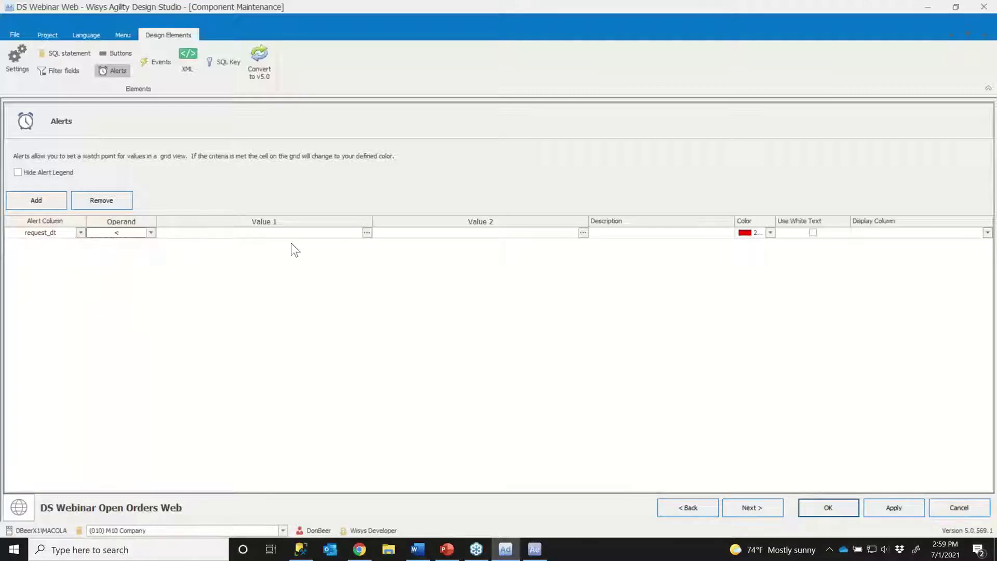
Set the alert value to today's date plus 2 days and move to its Description field
{"action": "left_click", "coordinate": [366, 233]}
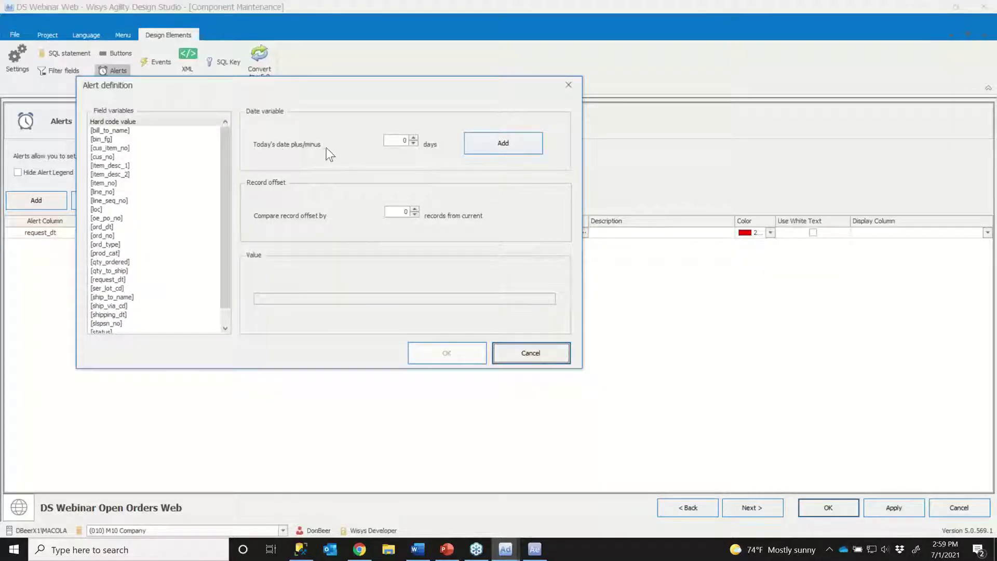
{"action": "left_click", "coordinate": [413, 138]}
{"action": "left_click", "coordinate": [413, 137]}
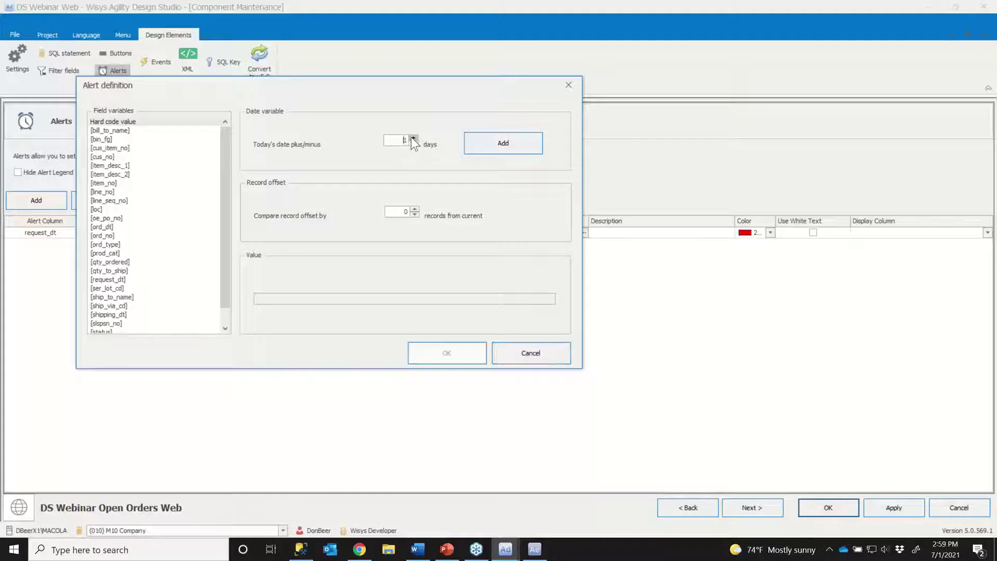
{"action": "left_click", "coordinate": [507, 145]}
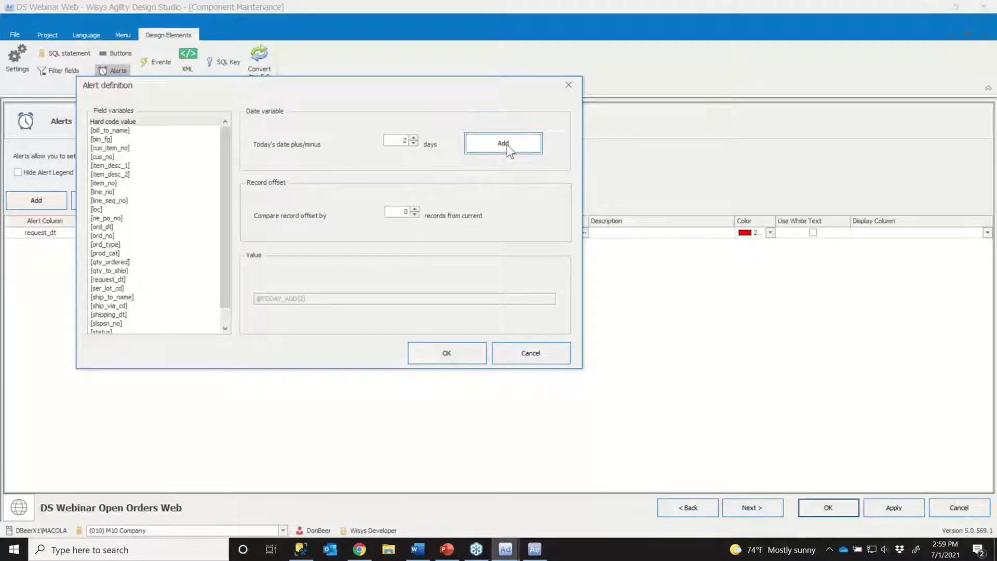
{"action": "left_click", "coordinate": [441, 355]}
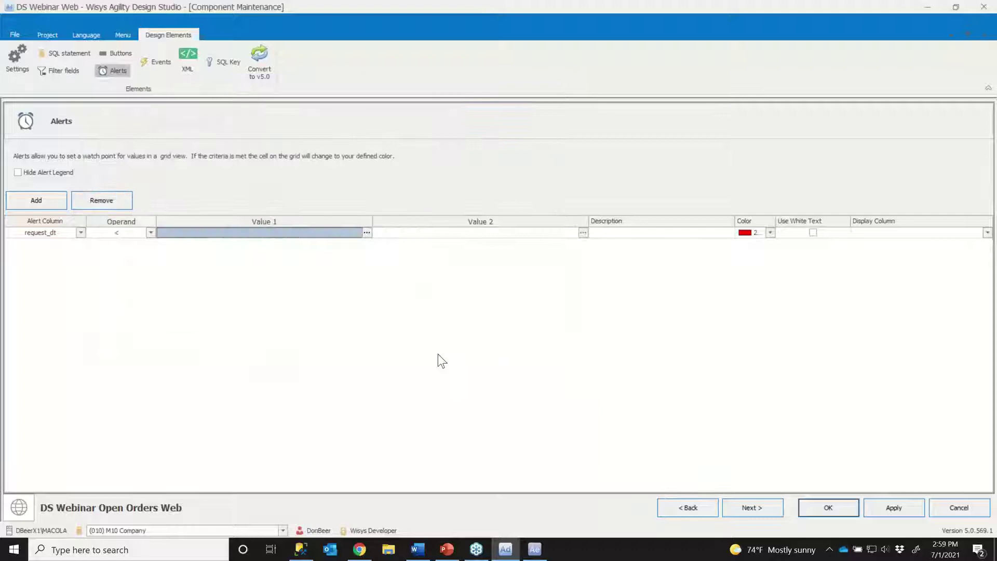
{"action": "key", "text": "Tab"}
{"action": "key", "text": "Tab"}
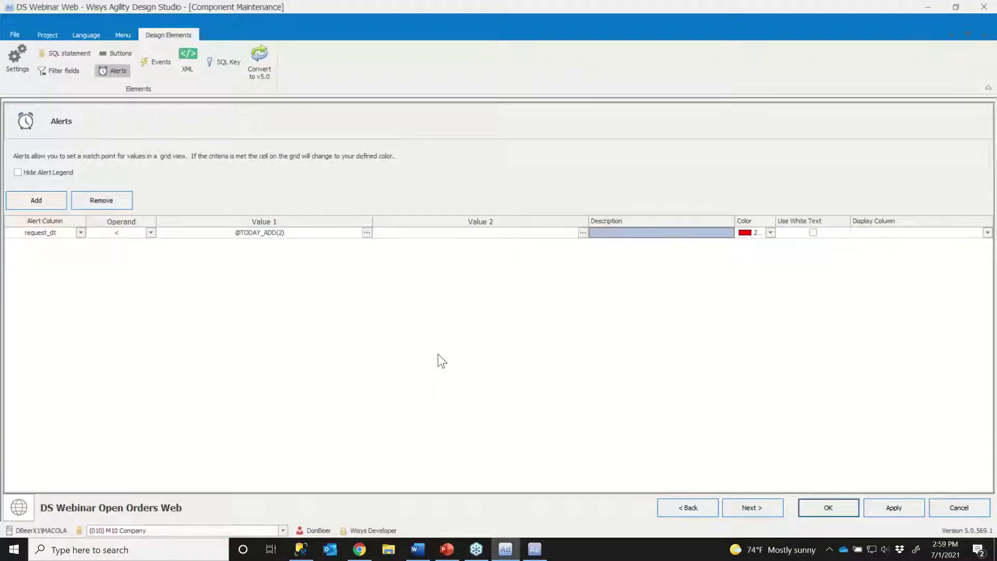
{"action": "type", "text": "Urgent Or"}
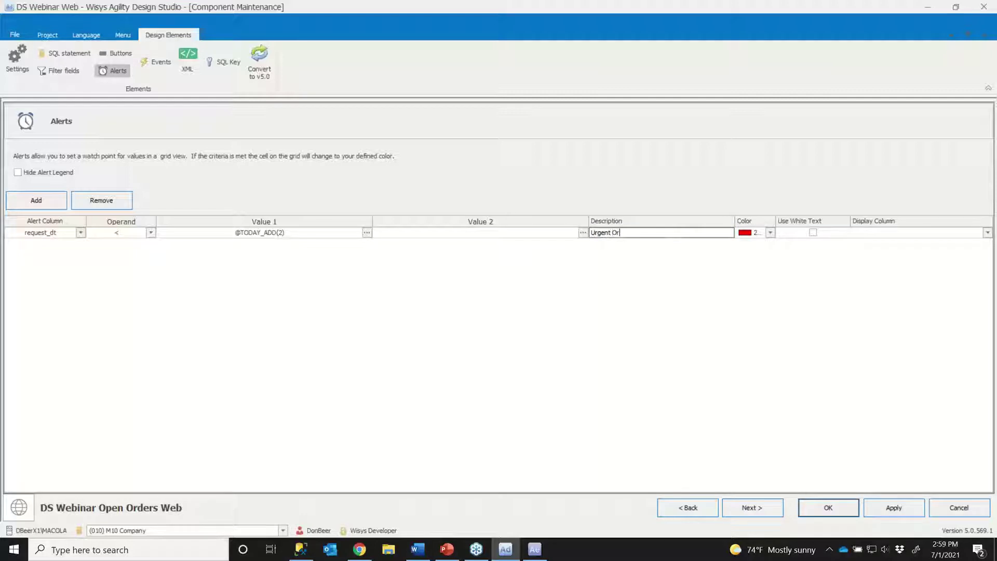
{"action": "type", "text": "ders to Shi"}
{"action": "type", "text": "p"}
Make ord_type and ord_no the grid's SQL key and save the component
{"action": "left_click", "coordinate": [750, 506]}
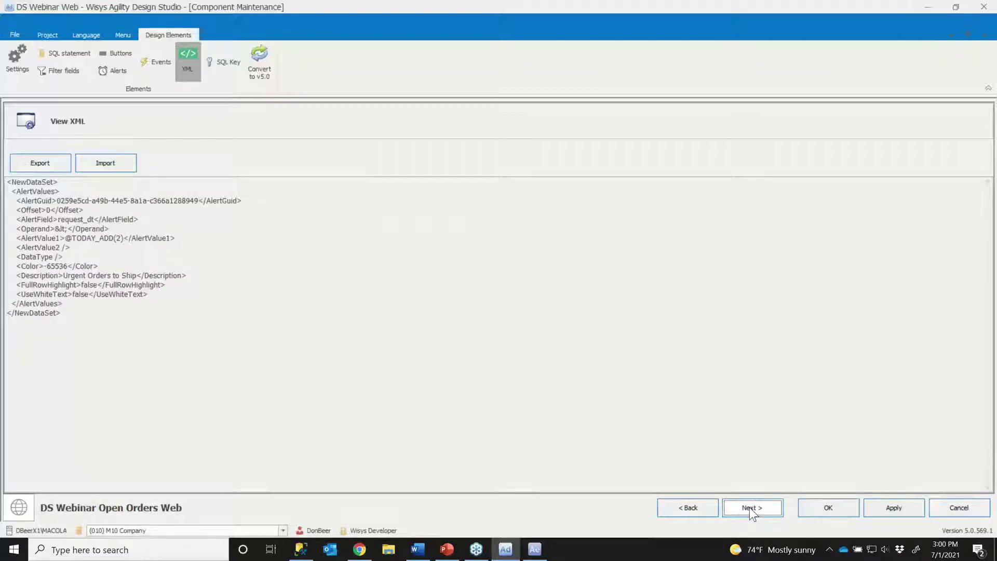
{"action": "left_click", "coordinate": [750, 508]}
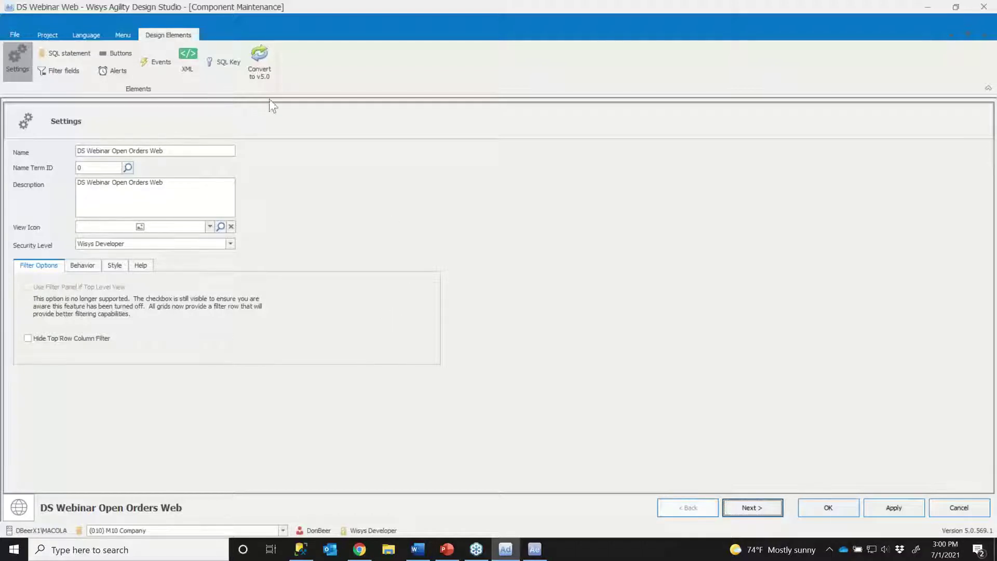
{"action": "left_click", "coordinate": [224, 61]}
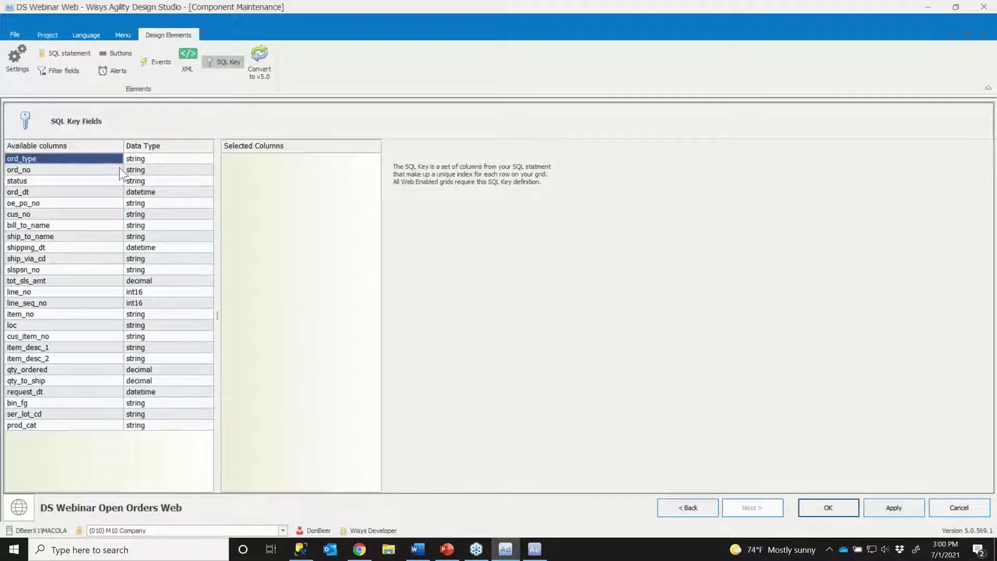
{"action": "double_click", "coordinate": [85, 161]}
{"action": "double_click", "coordinate": [88, 168]}
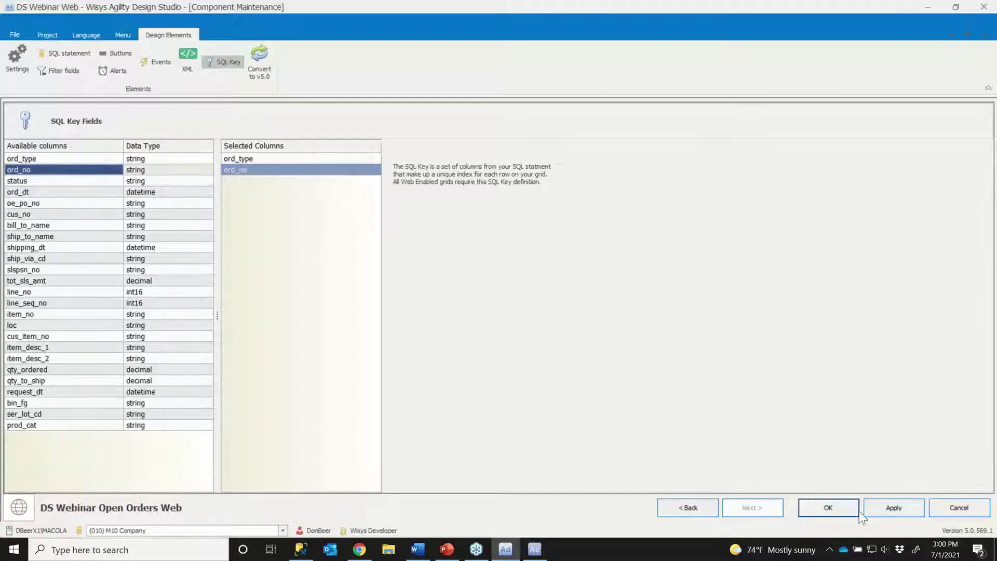
{"action": "left_click", "coordinate": [829, 508]}
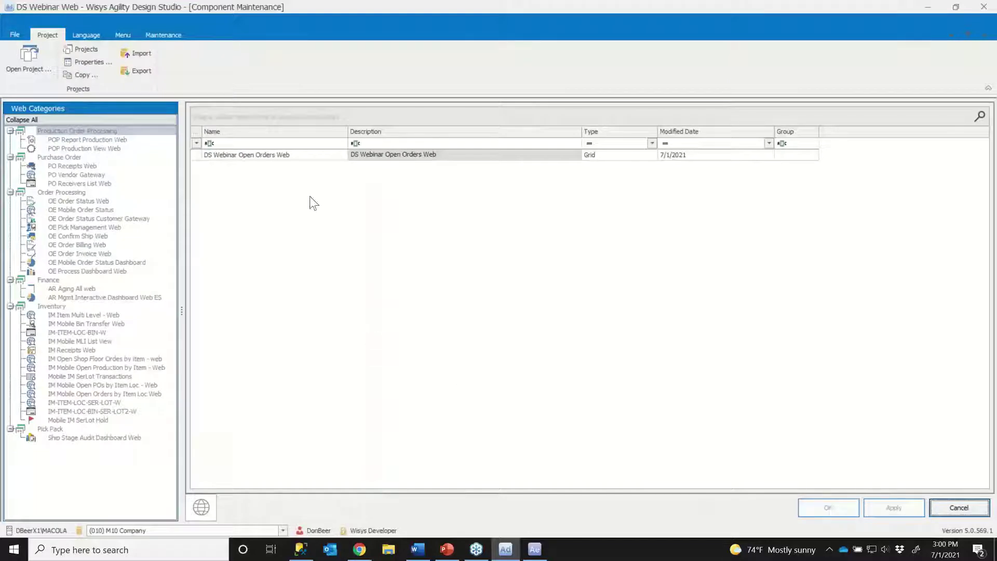
Preview DS Webinar Open Orders Web and highlight the grid name in the authorization error
{"action": "left_click", "coordinate": [305, 158]}
{"action": "right_click", "coordinate": [304, 158]}
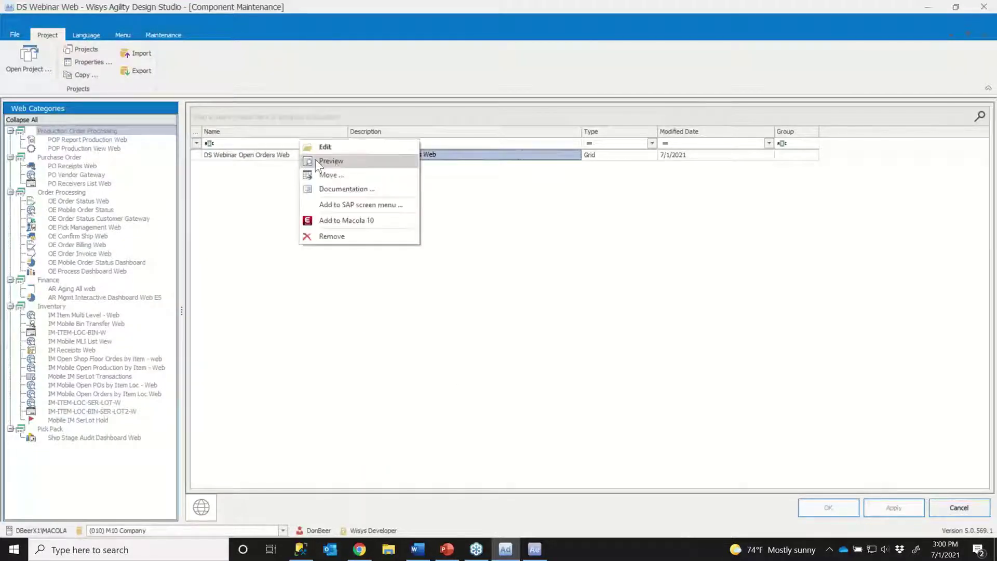
{"action": "left_click", "coordinate": [342, 161]}
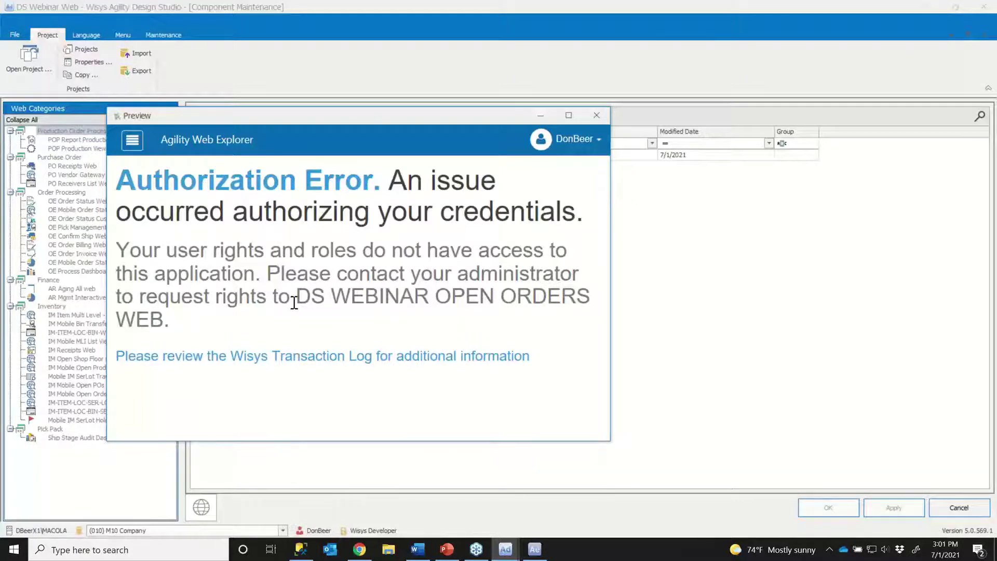
{"action": "left_click_drag", "start_coordinate": [298, 298], "coordinate": [591, 299]}
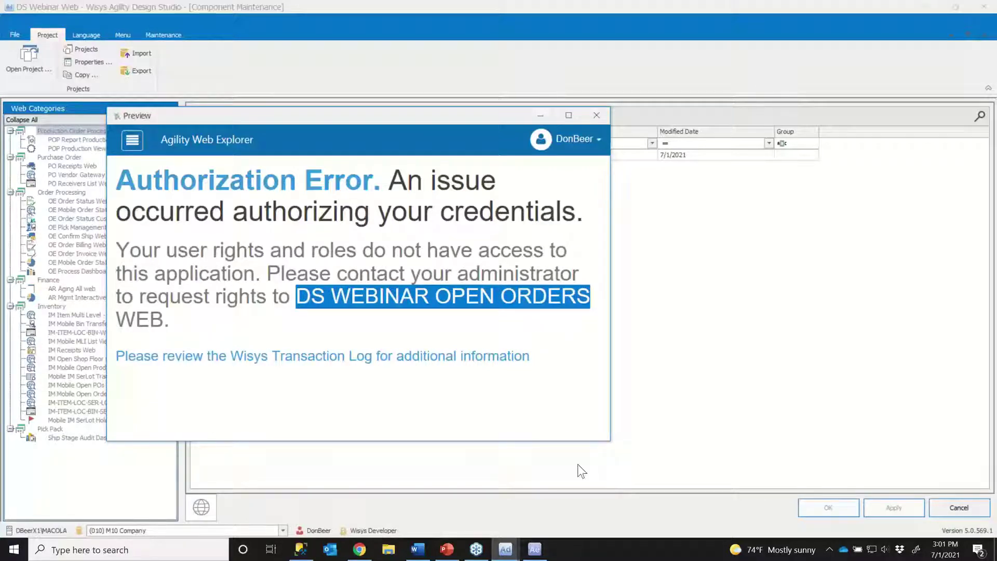
In Agility Explorer, show the User Access security roles for Agility Web applications
{"action": "left_click", "coordinate": [535, 552]}
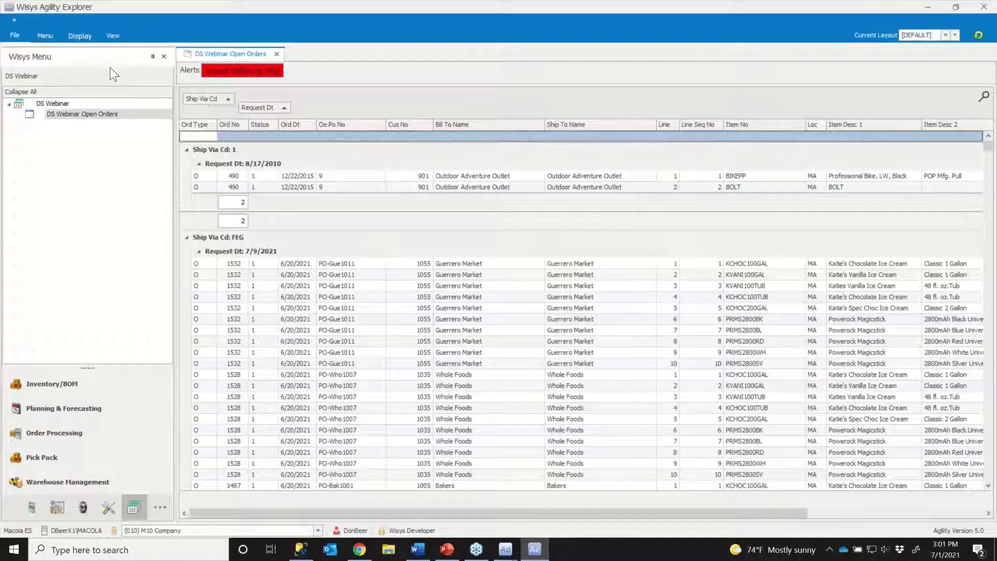
{"action": "left_click", "coordinate": [12, 34]}
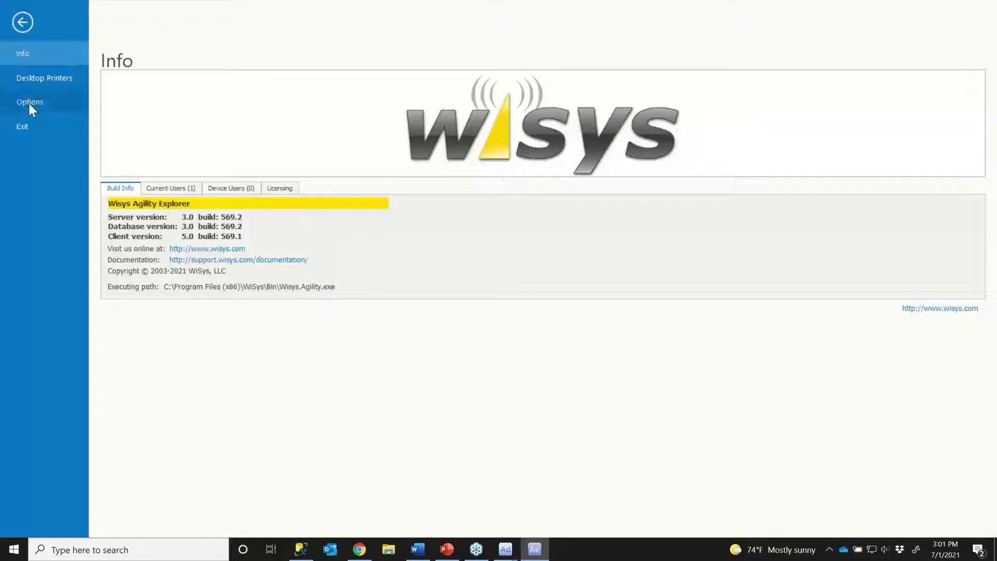
{"action": "left_click", "coordinate": [30, 106]}
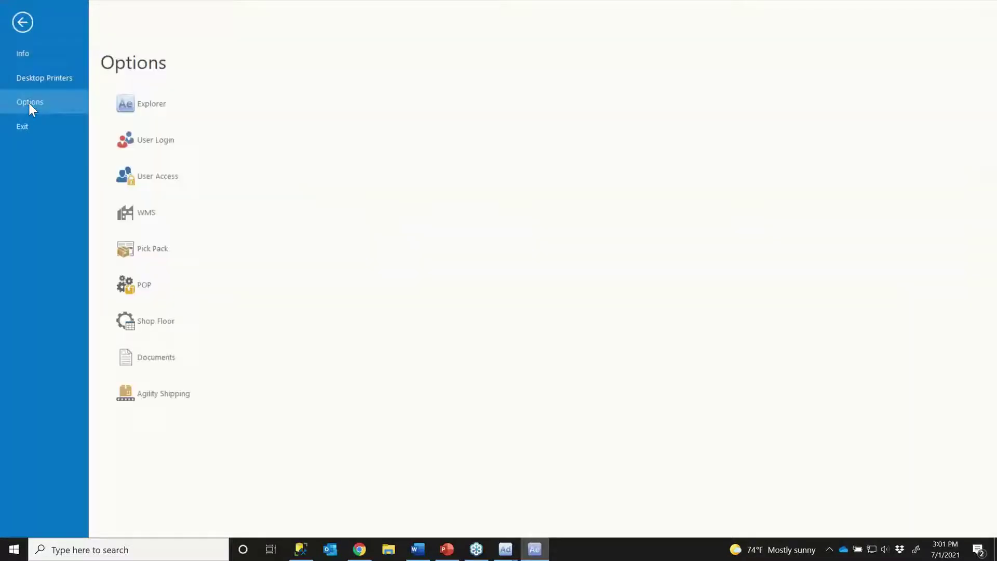
{"action": "left_click", "coordinate": [148, 175]}
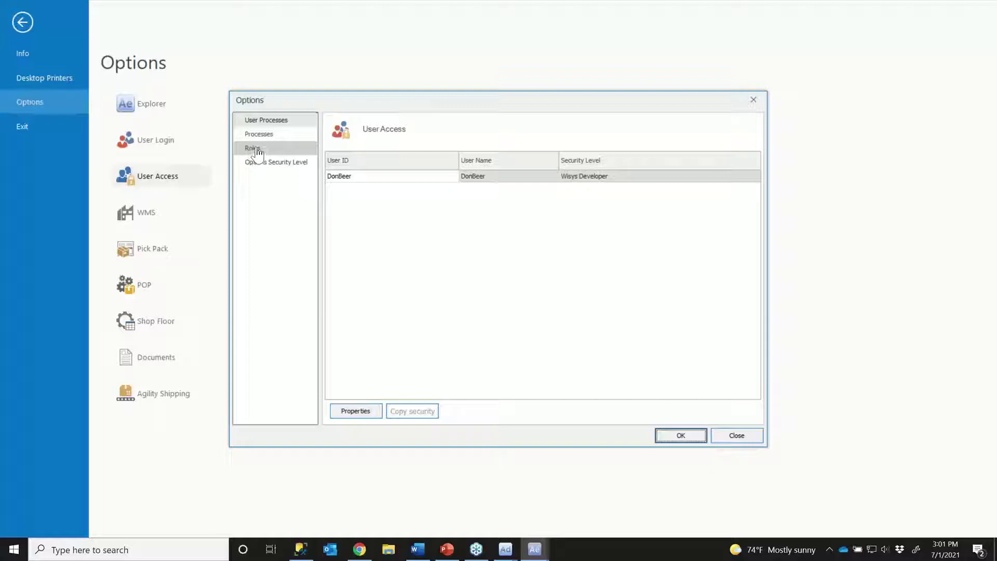
{"action": "left_click", "coordinate": [257, 150]}
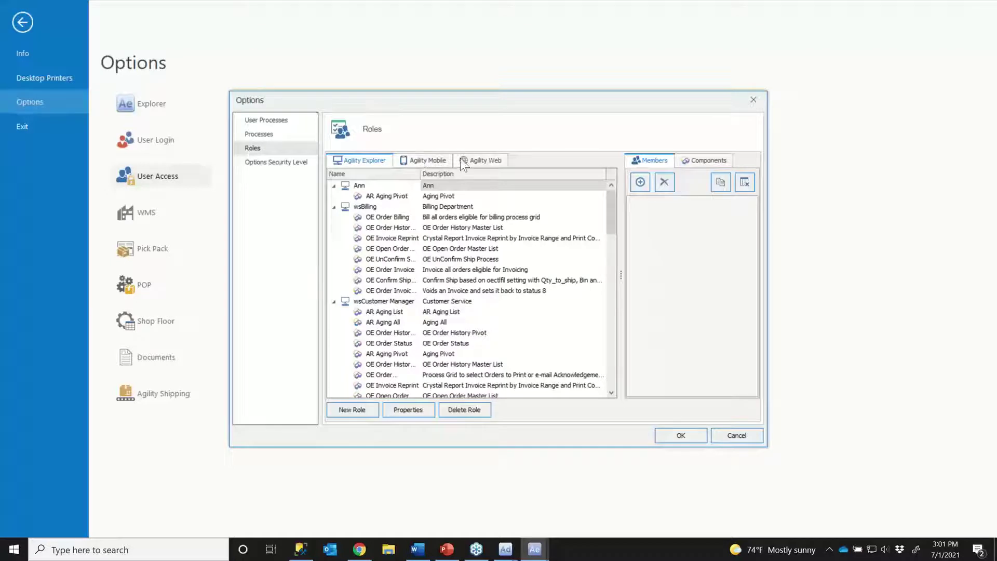
{"action": "left_click", "coordinate": [483, 160]}
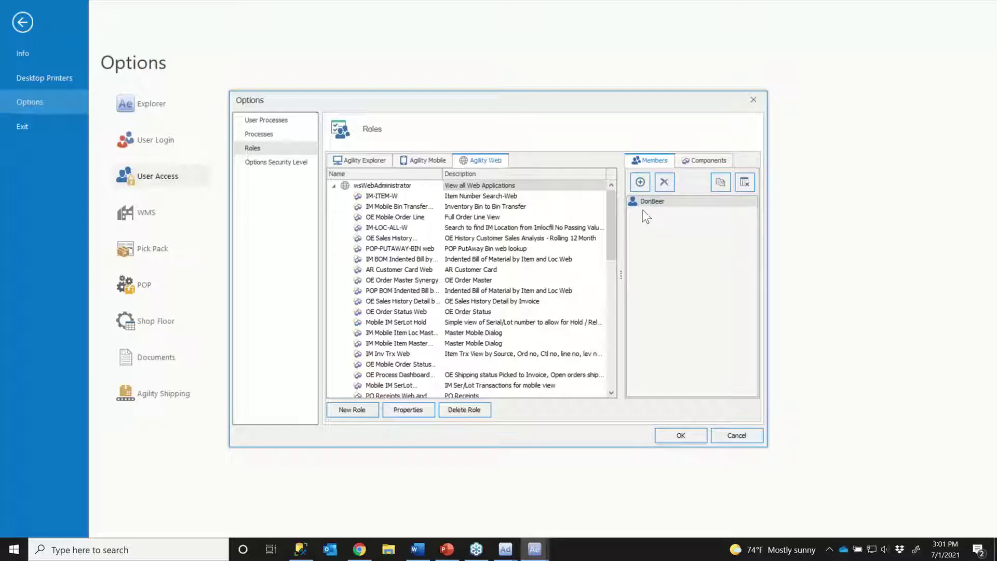
Grant the wsWebAdministrator role access to DS Webinar Open Orders Web and return to the grid
{"action": "left_click", "coordinate": [703, 161]}
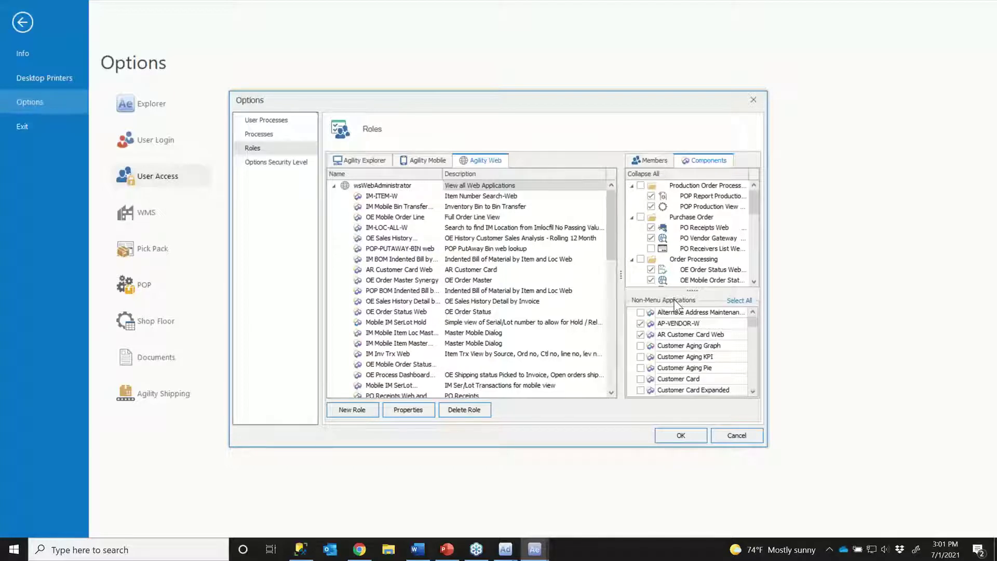
{"action": "left_click", "coordinate": [752, 391]}
{"action": "left_click", "coordinate": [752, 390]}
{"action": "left_click", "coordinate": [751, 390]}
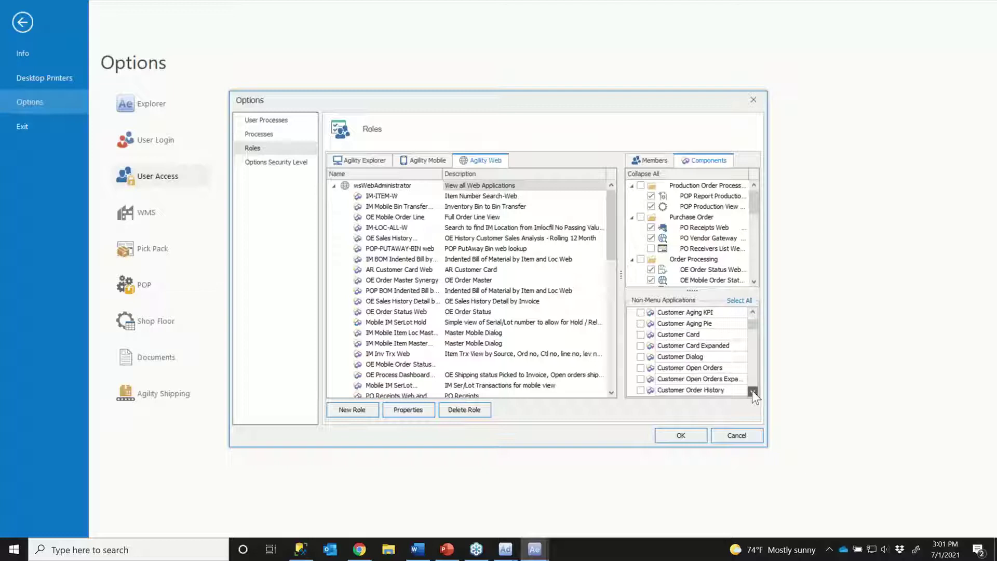
{"action": "left_click", "coordinate": [753, 391]}
{"action": "left_click", "coordinate": [752, 390]}
{"action": "left_click", "coordinate": [753, 390]}
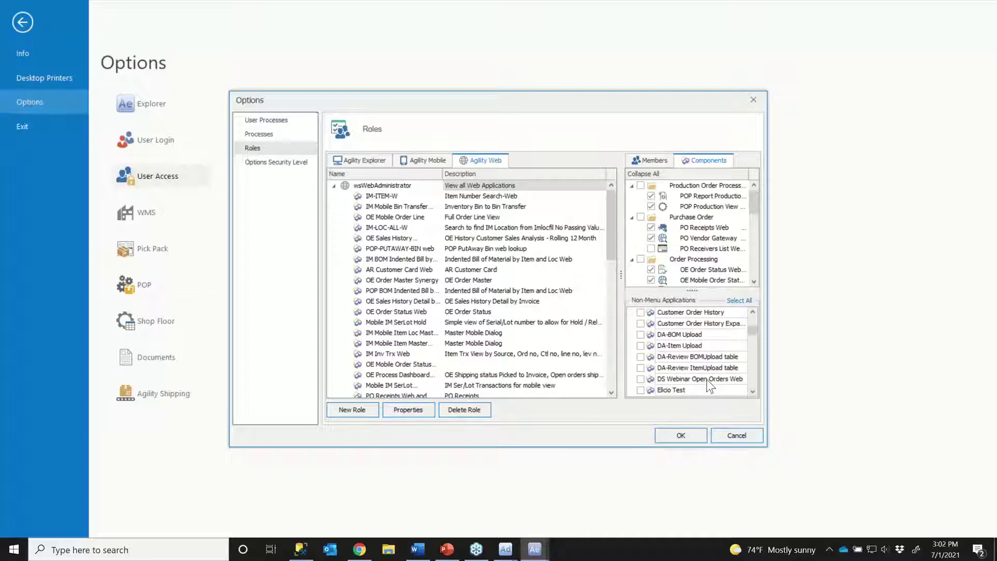
{"action": "left_click", "coordinate": [642, 378]}
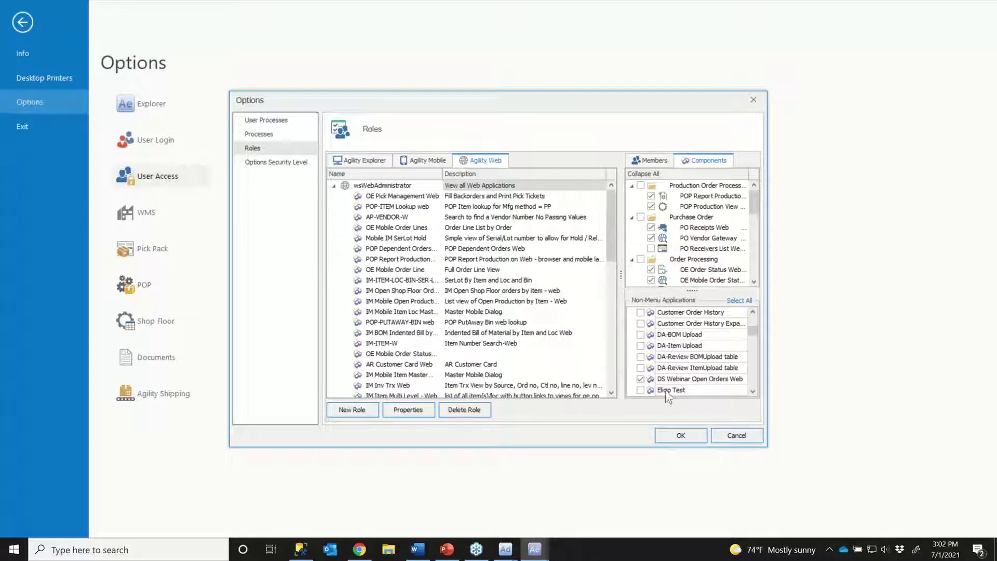
{"action": "left_click", "coordinate": [679, 436]}
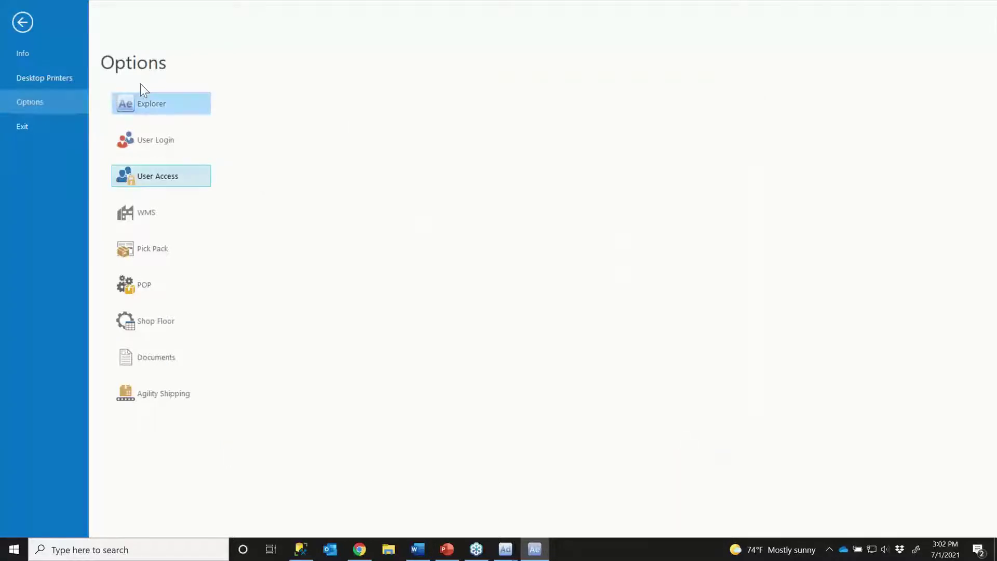
{"action": "left_click", "coordinate": [23, 27]}
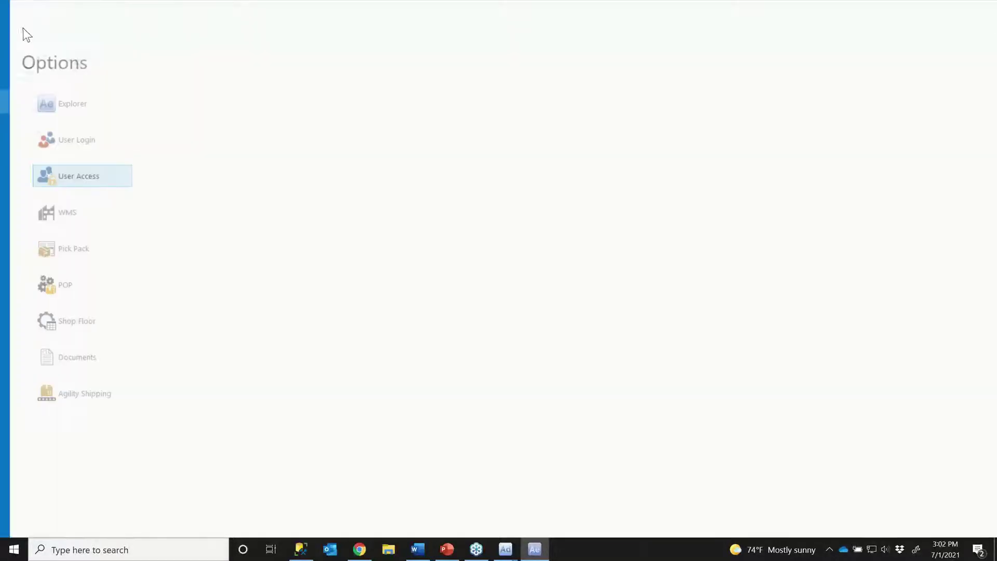
Back in Design Studio, close the failed preview and preview the grid again with access granted
{"action": "left_click", "coordinate": [928, 10]}
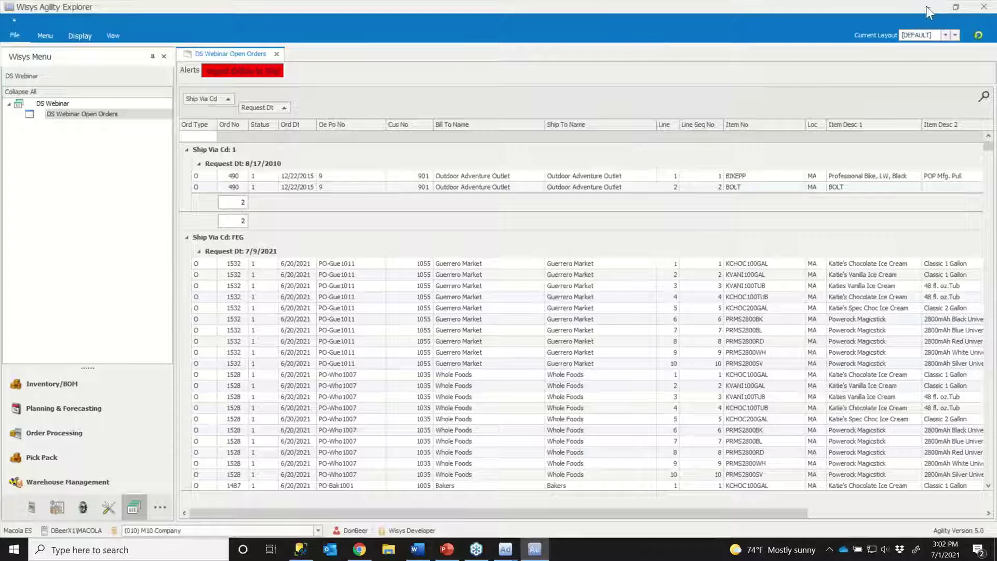
{"action": "left_click", "coordinate": [600, 114]}
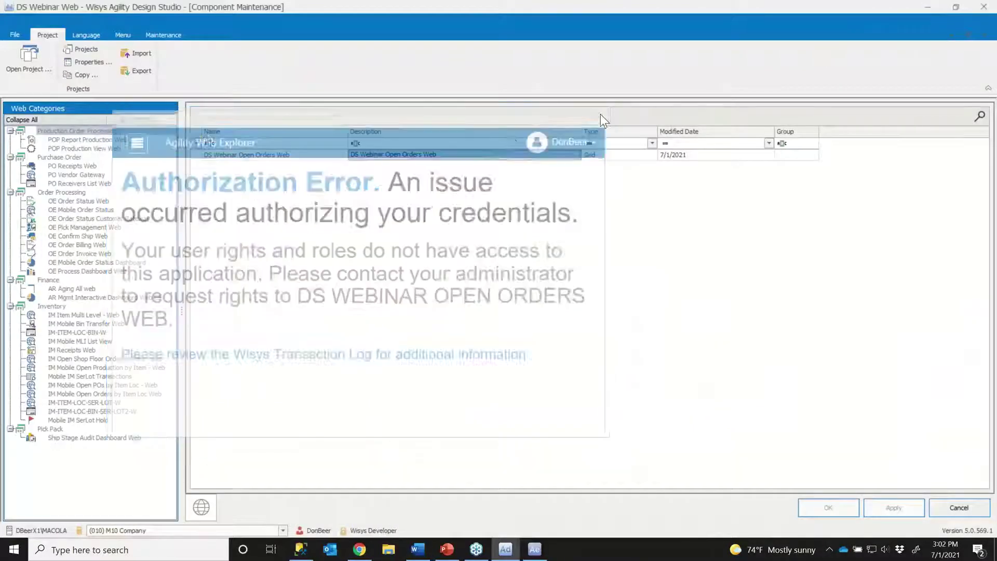
{"action": "right_click", "coordinate": [328, 157]}
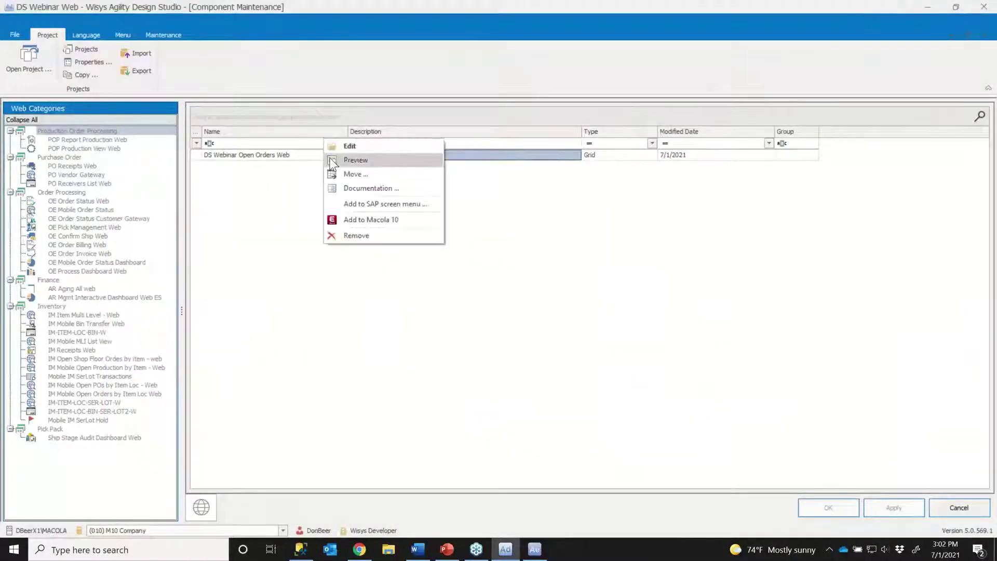
{"action": "left_click", "coordinate": [355, 160]}
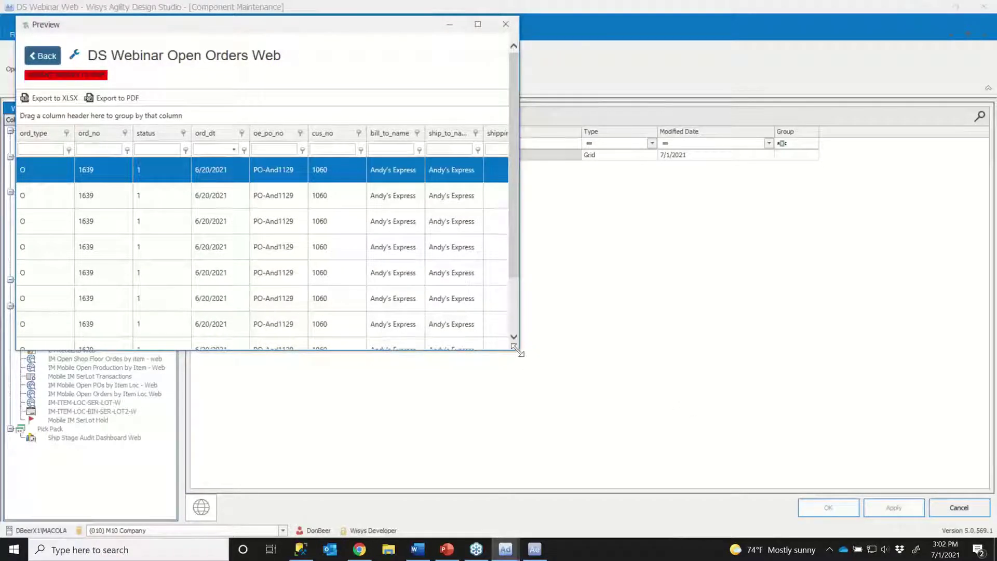
{"action": "left_click_drag", "start_coordinate": [553, 385], "coordinate": [521, 352]}
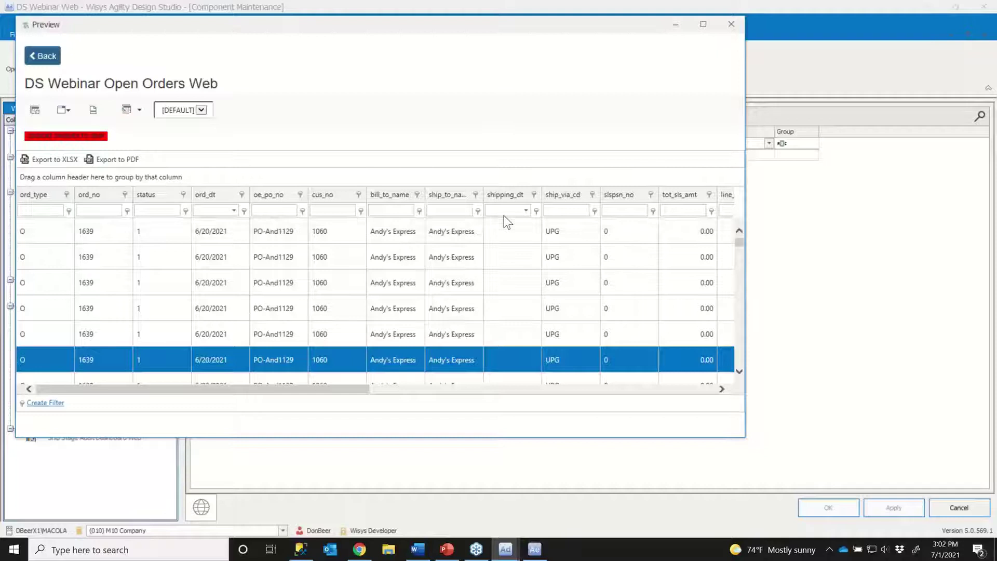
{"action": "mouse_move", "coordinate": [510, 195]}
{"action": "left_mouse_down"}
{"action": "mouse_move", "coordinate": [516, 269]}
{"action": "mouse_move", "coordinate": [513, 196]}
{"action": "left_mouse_up"}
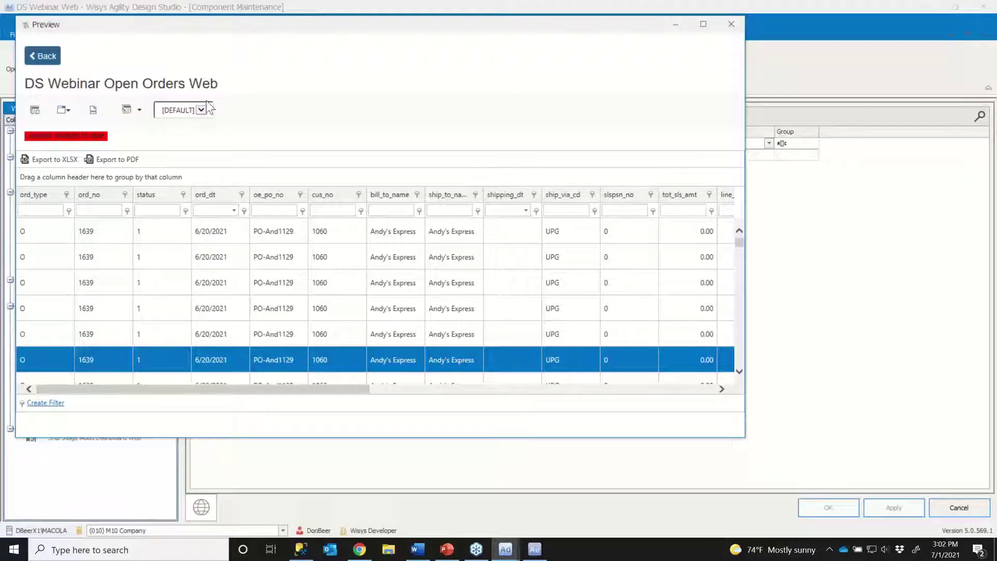
Hide the shipping_dt column by moving it into the Column Chooser panel
{"action": "left_click", "coordinate": [140, 110]}
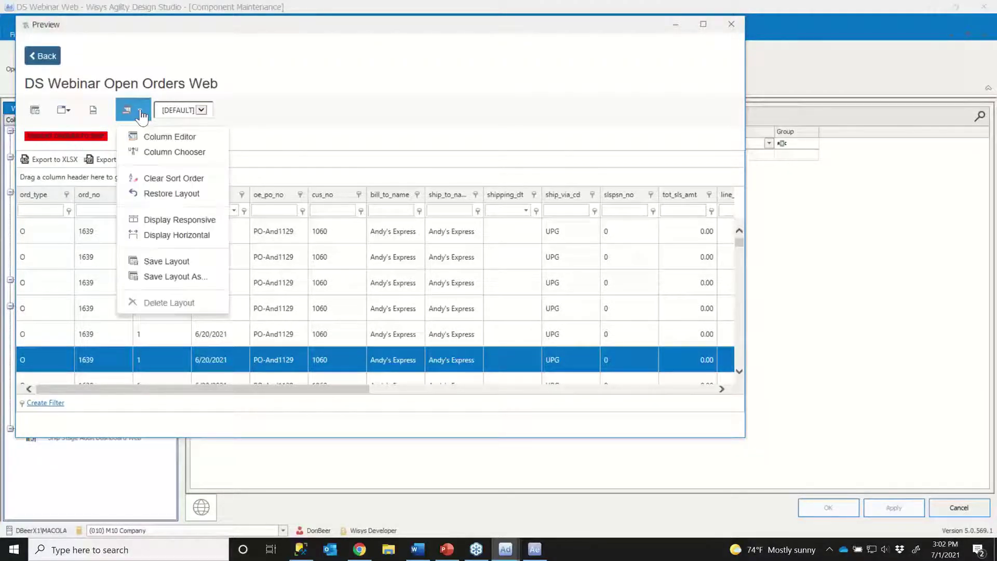
{"action": "left_click", "coordinate": [163, 153]}
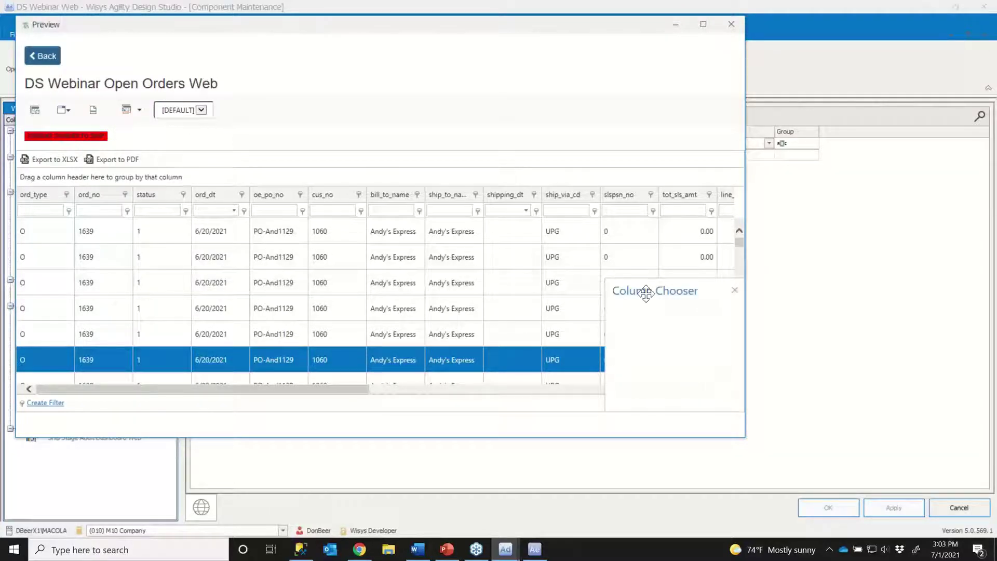
{"action": "left_click_drag", "start_coordinate": [647, 289], "coordinate": [267, 212]}
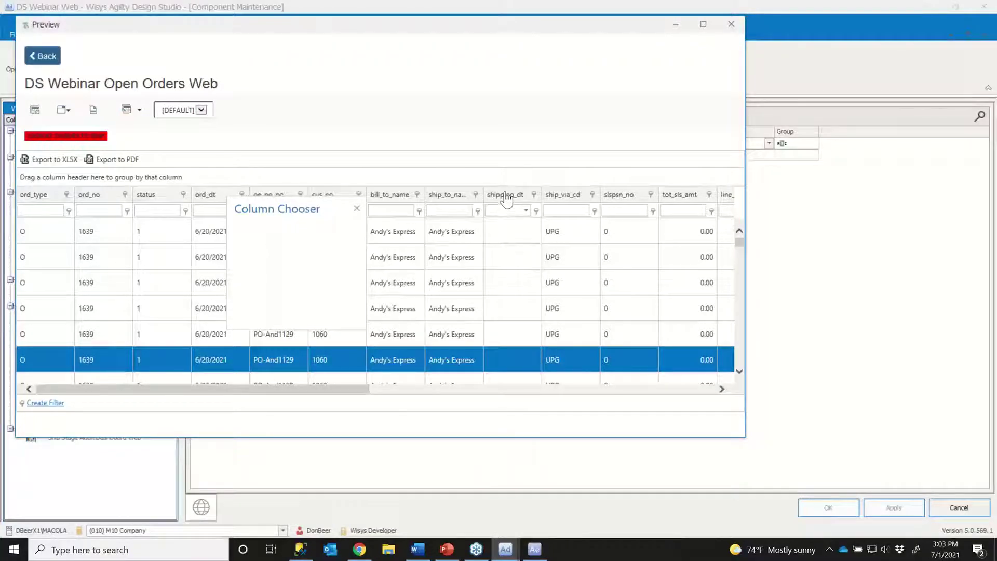
{"action": "mouse_move", "coordinate": [505, 196]}
{"action": "left_mouse_down"}
{"action": "mouse_move", "coordinate": [406, 234]}
{"action": "mouse_move", "coordinate": [285, 246]}
{"action": "left_mouse_up"}
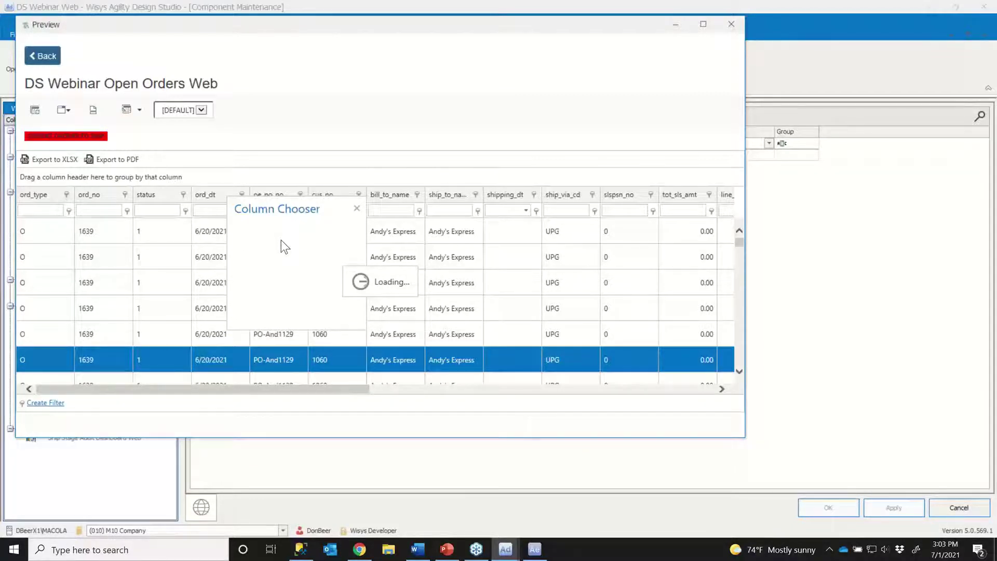
{"action": "left_click", "coordinate": [358, 210]}
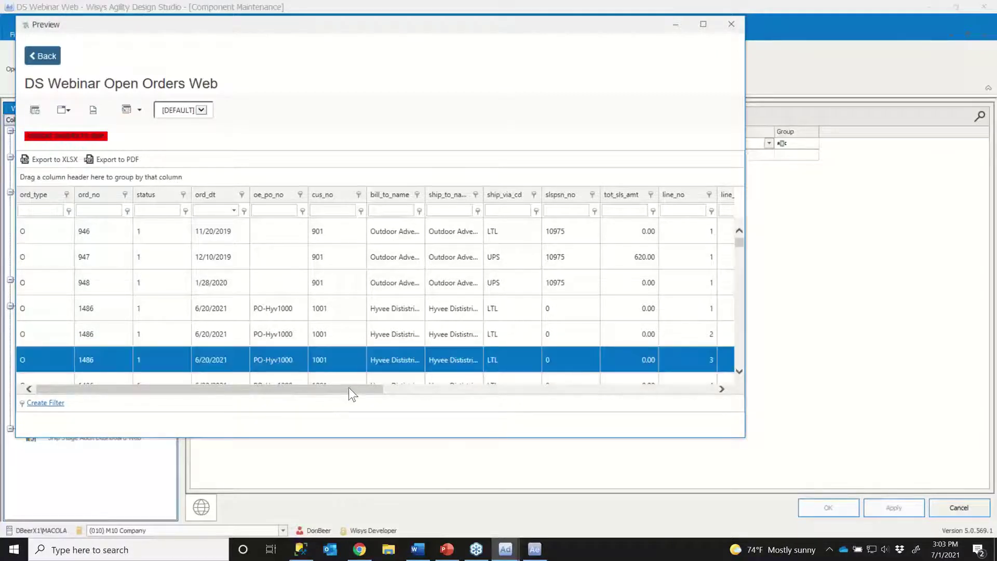
{"action": "left_click_drag", "start_coordinate": [349, 388], "coordinate": [635, 430]}
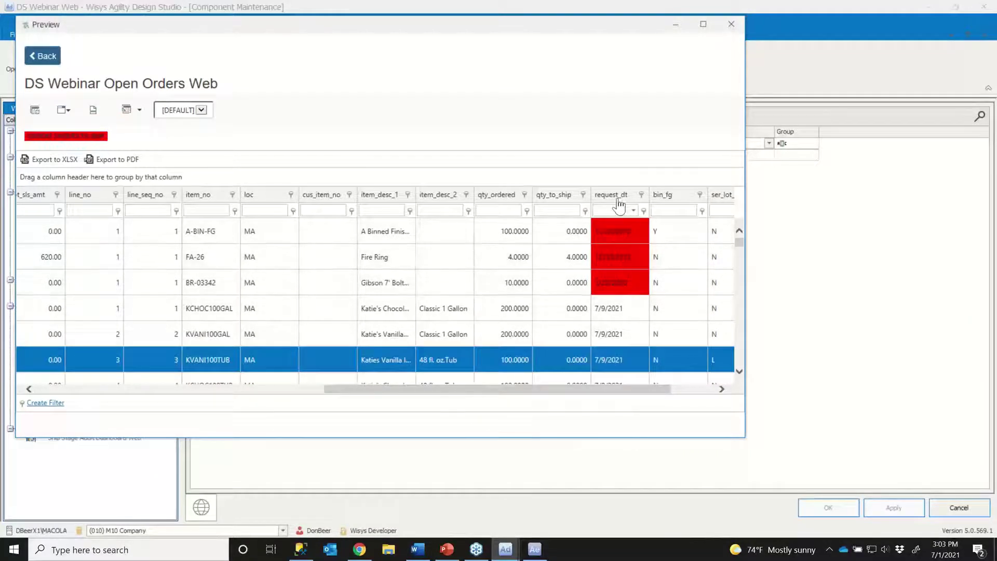
Reorder the grid so request_dt sits immediately before ship_via_cd
{"action": "left_click_drag", "start_coordinate": [617, 199], "coordinate": [4, 199]}
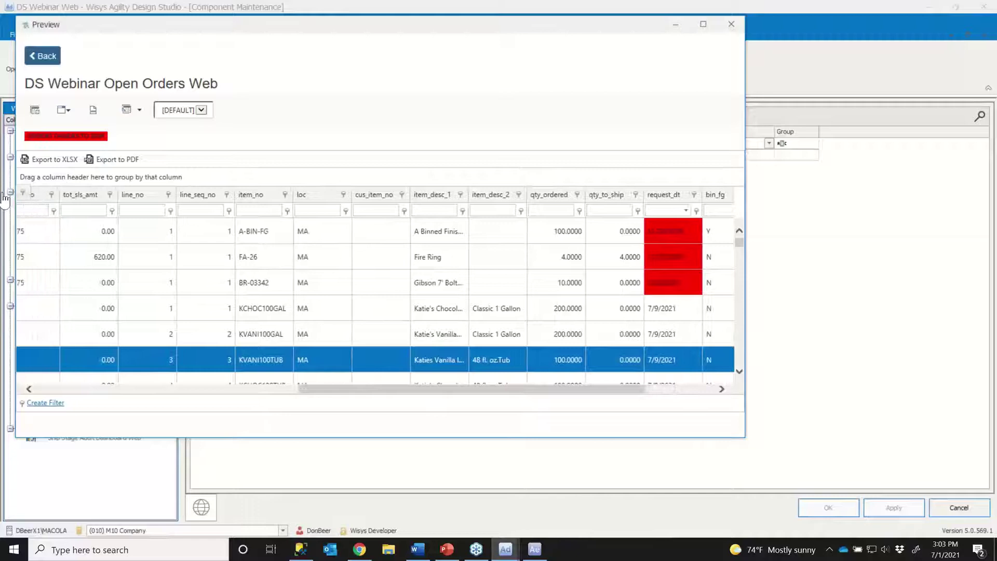
{"action": "scroll", "coordinate": [374, 297], "scroll_direction": "left", "scroll_amount": 1}
{"action": "scroll", "coordinate": [374, 296], "scroll_direction": "left", "scroll_amount": 1}
{"action": "scroll", "coordinate": [374, 296], "scroll_direction": "left", "scroll_amount": 1}
{"action": "scroll", "coordinate": [374, 296], "scroll_direction": "left", "scroll_amount": 1}
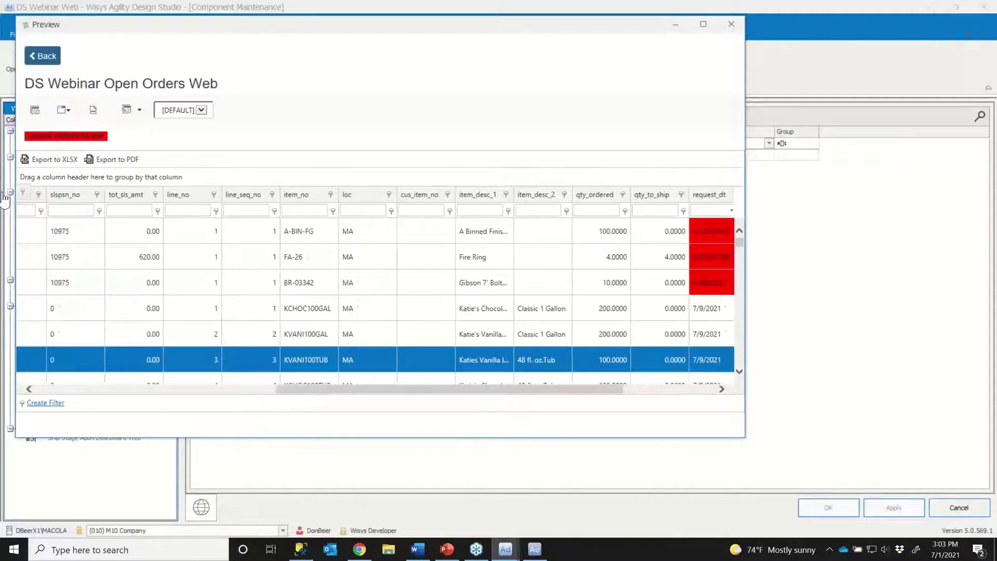
{"action": "scroll", "coordinate": [374, 297], "scroll_direction": "left", "scroll_amount": 1}
{"action": "scroll", "coordinate": [375, 296], "scroll_direction": "left", "scroll_amount": 1}
{"action": "scroll", "coordinate": [374, 296], "scroll_direction": "left", "scroll_amount": 1}
{"action": "scroll", "coordinate": [374, 296], "scroll_direction": "left", "scroll_amount": 1}
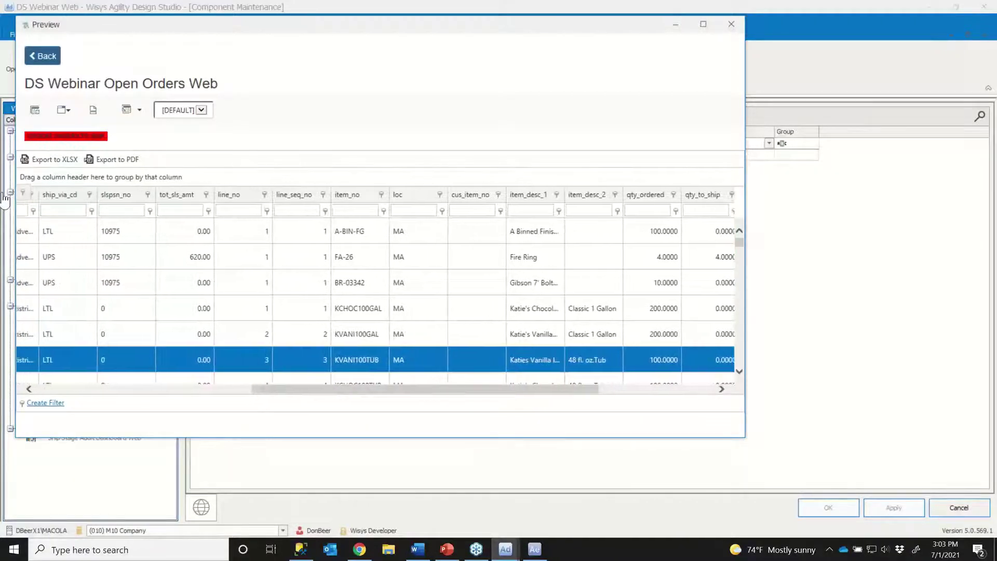
{"action": "scroll", "coordinate": [31, 199], "scroll_direction": "left", "scroll_amount": 1}
{"action": "left_click", "coordinate": [48, 200]}
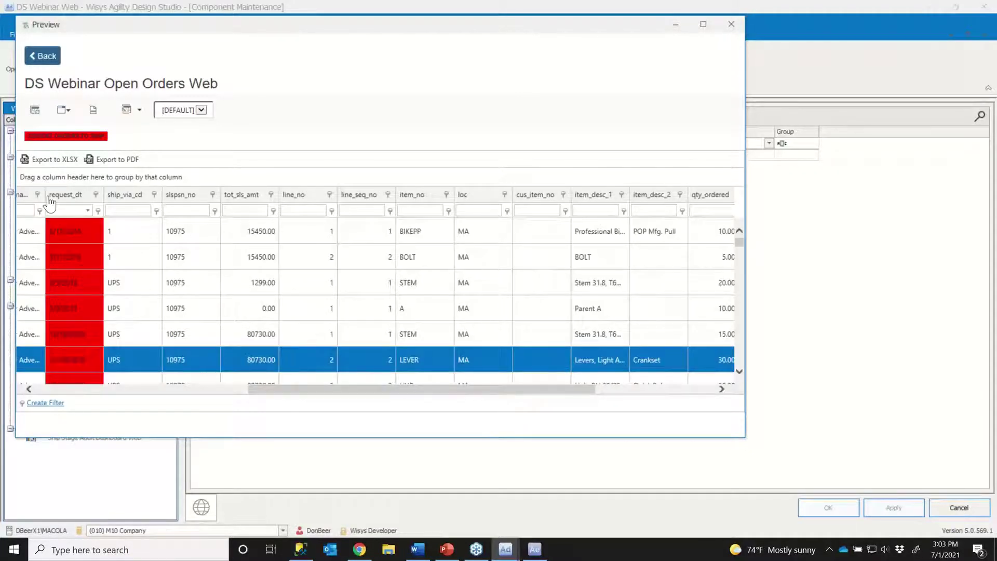
{"action": "left_click_drag", "start_coordinate": [150, 32], "coordinate": [213, 56]}
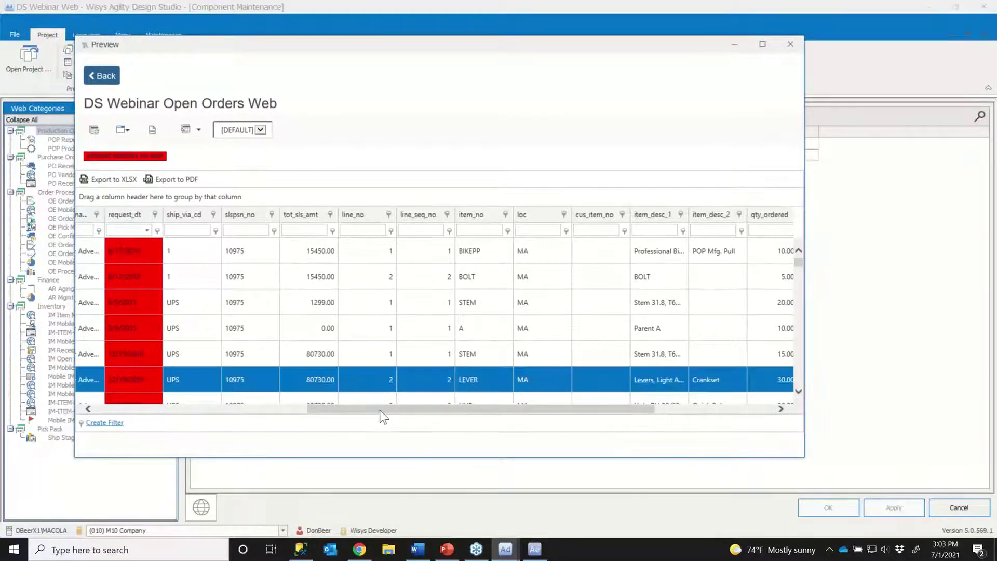
{"action": "left_click_drag", "start_coordinate": [379, 410], "coordinate": [133, 421]}
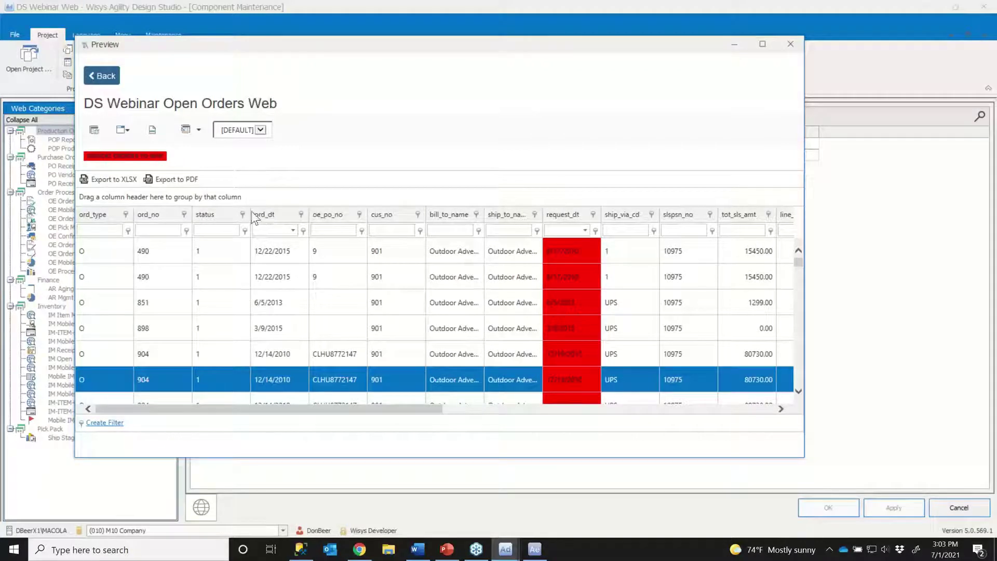
Mass-format all field captions to title case in the Column Editor
{"action": "left_click", "coordinate": [200, 137]}
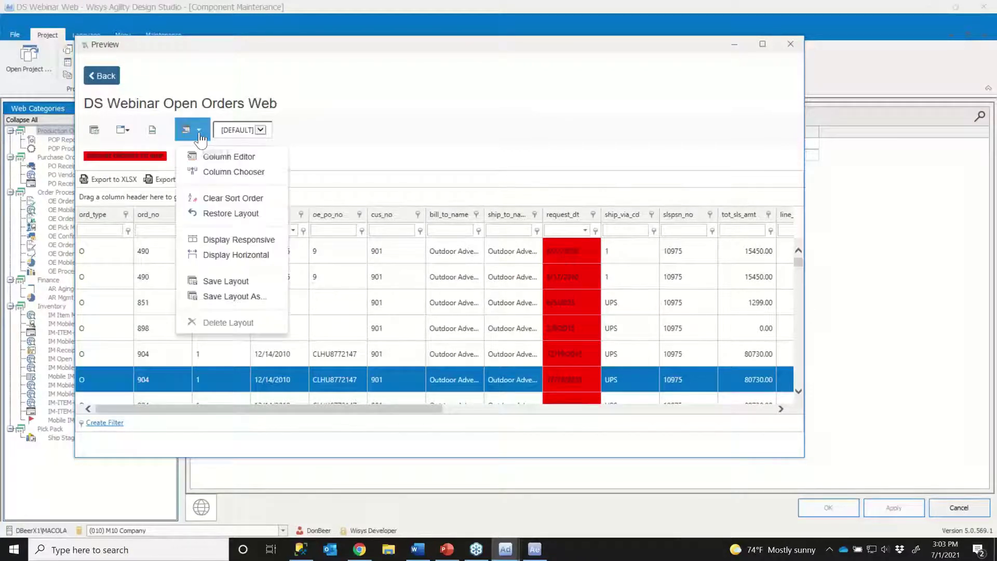
{"action": "left_click", "coordinate": [225, 159]}
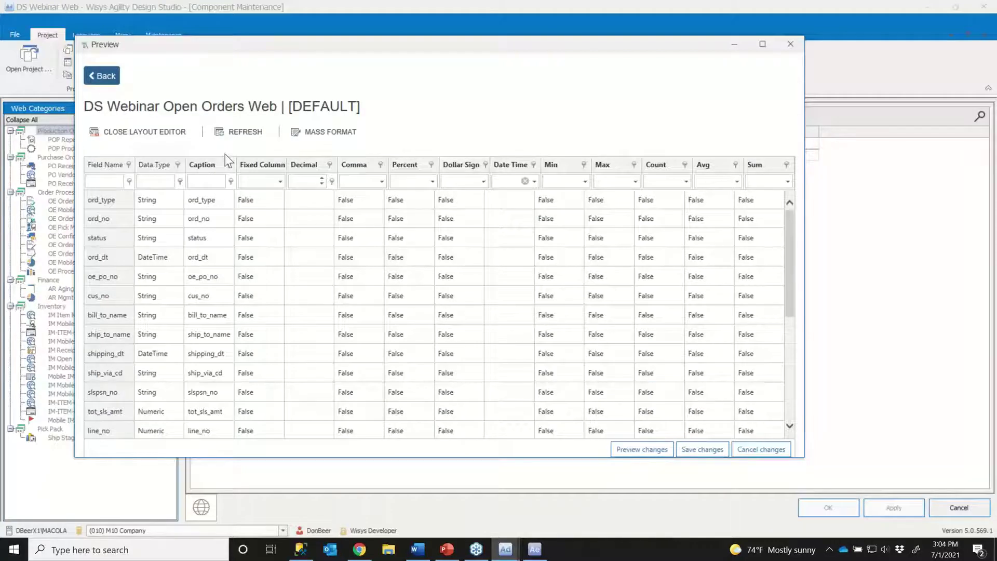
{"action": "left_click", "coordinate": [325, 137]}
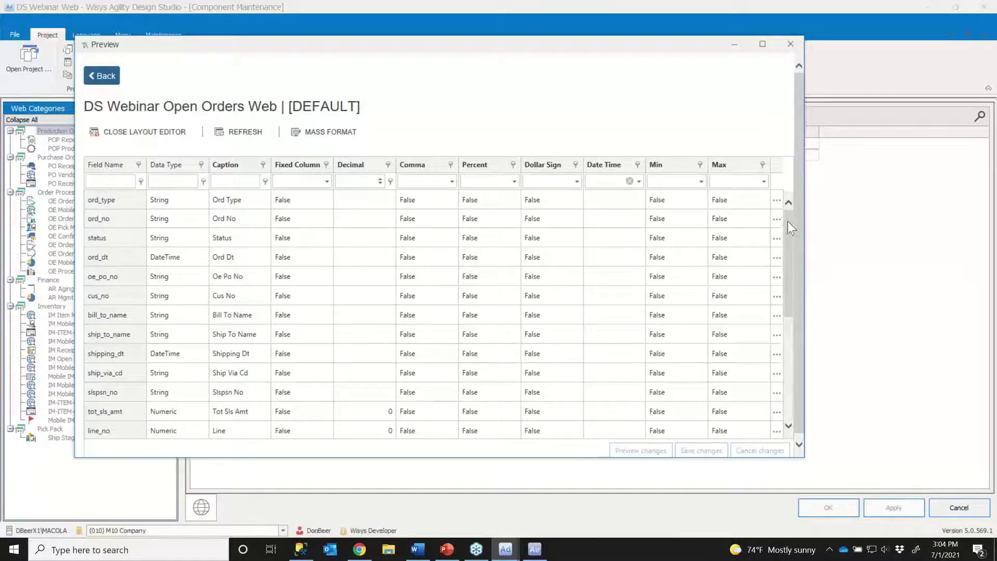
Set the ord_no field's Count to True and save the column changes
{"action": "left_click_drag", "start_coordinate": [808, 209], "coordinate": [897, 210]}
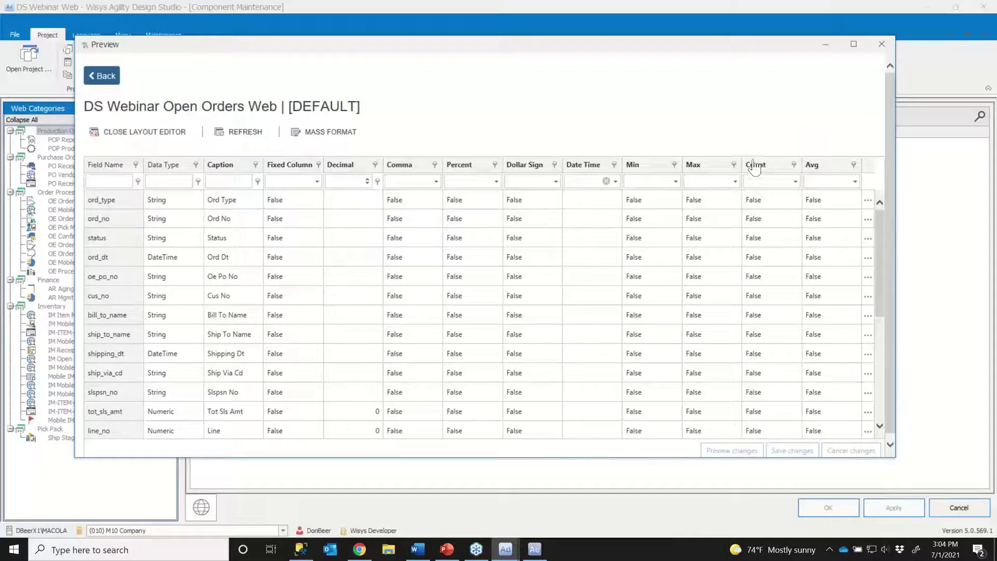
{"action": "left_click", "coordinate": [776, 220]}
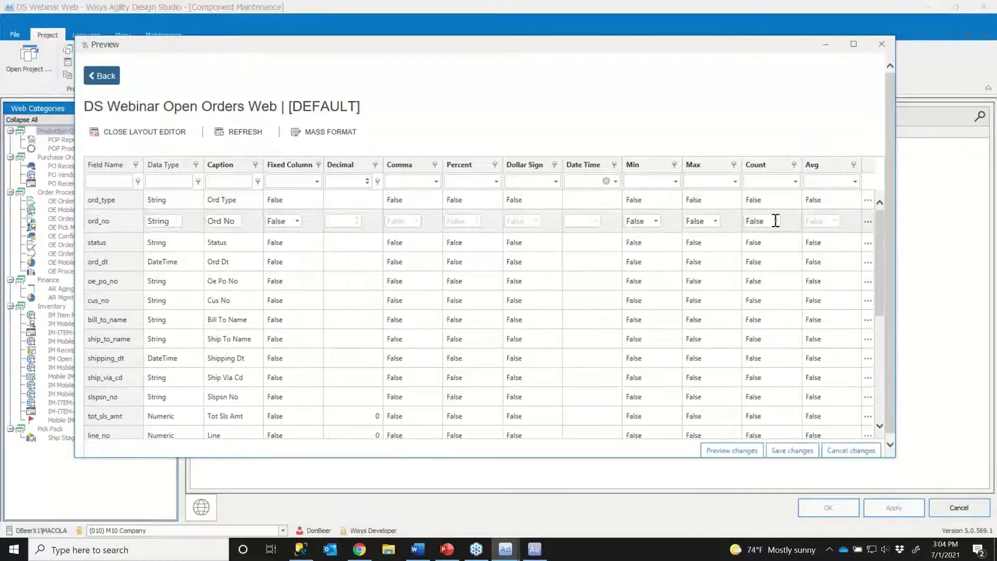
{"action": "left_click", "coordinate": [776, 222]}
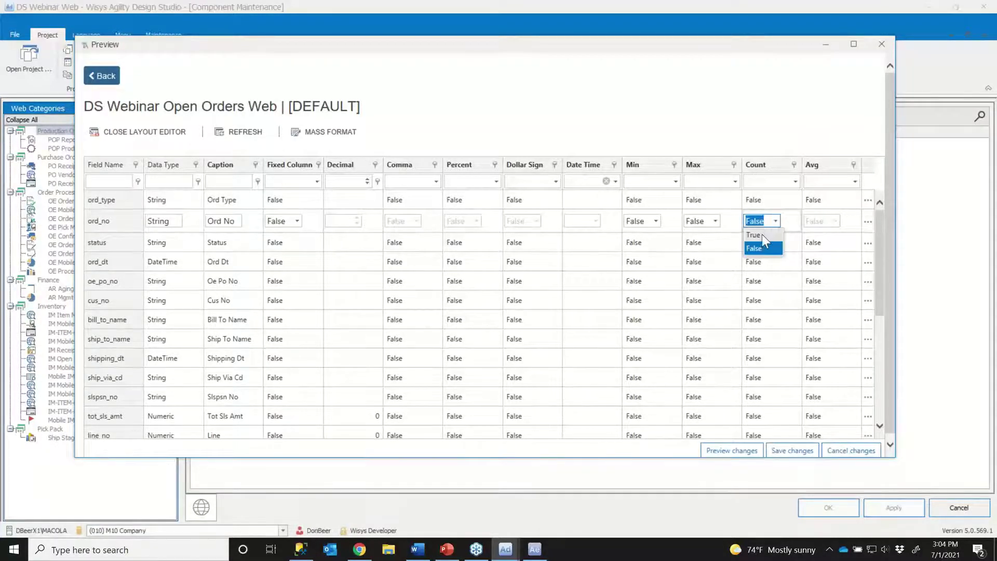
{"action": "left_click", "coordinate": [756, 234]}
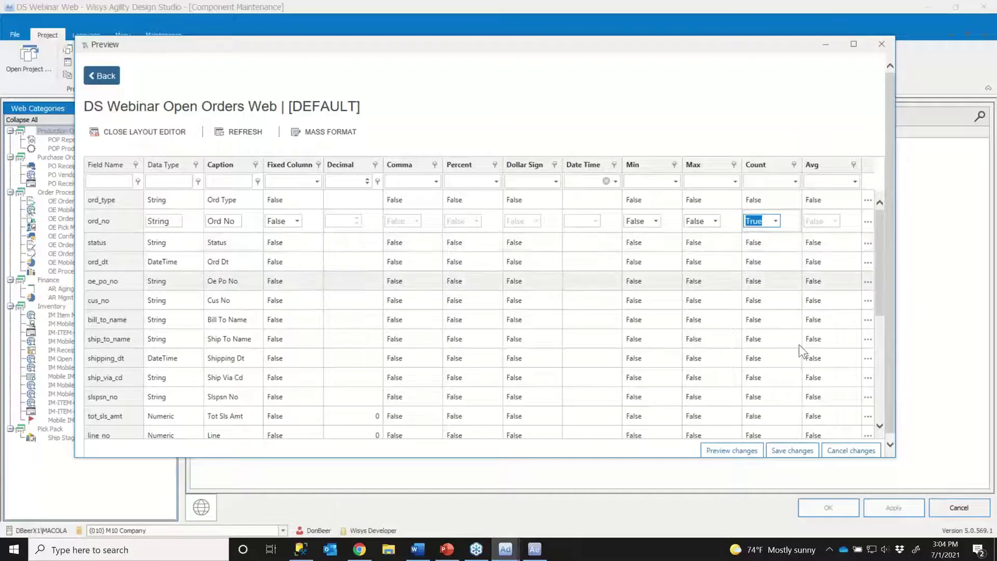
{"action": "left_click", "coordinate": [796, 451]}
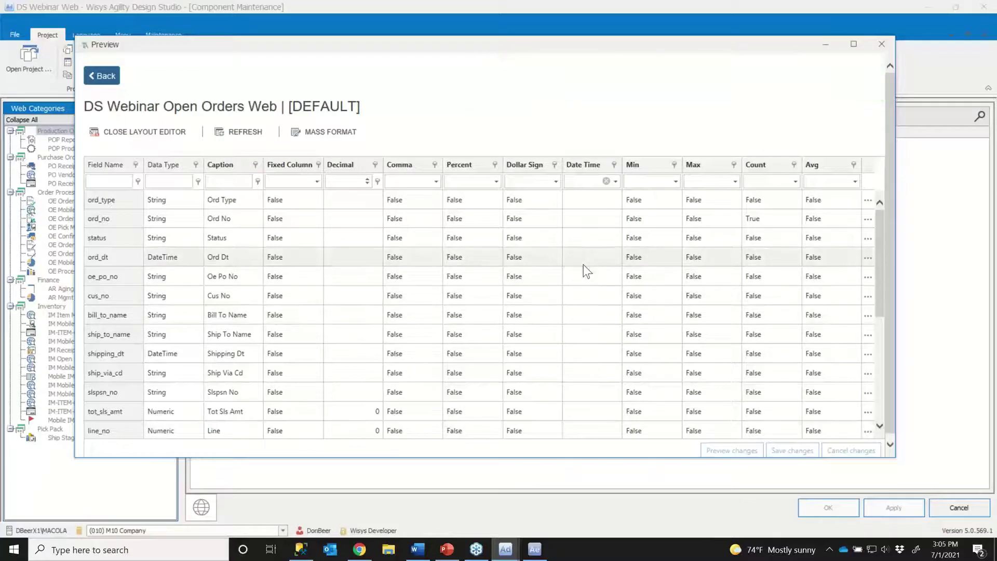
Group the Open Orders grid by Ship Via Cd, then by Request Dt
{"action": "left_click", "coordinate": [141, 135]}
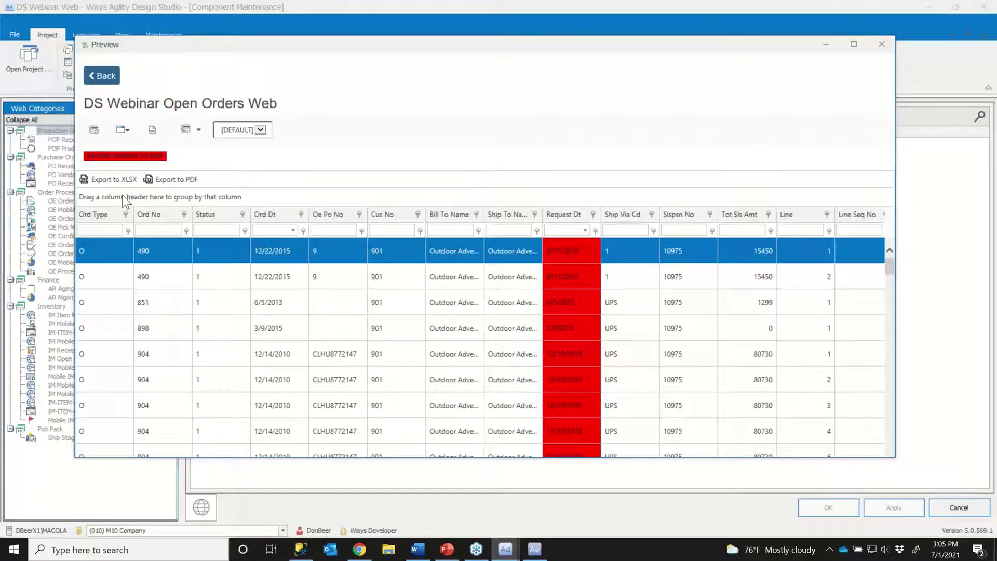
{"action": "left_click", "coordinate": [128, 133]}
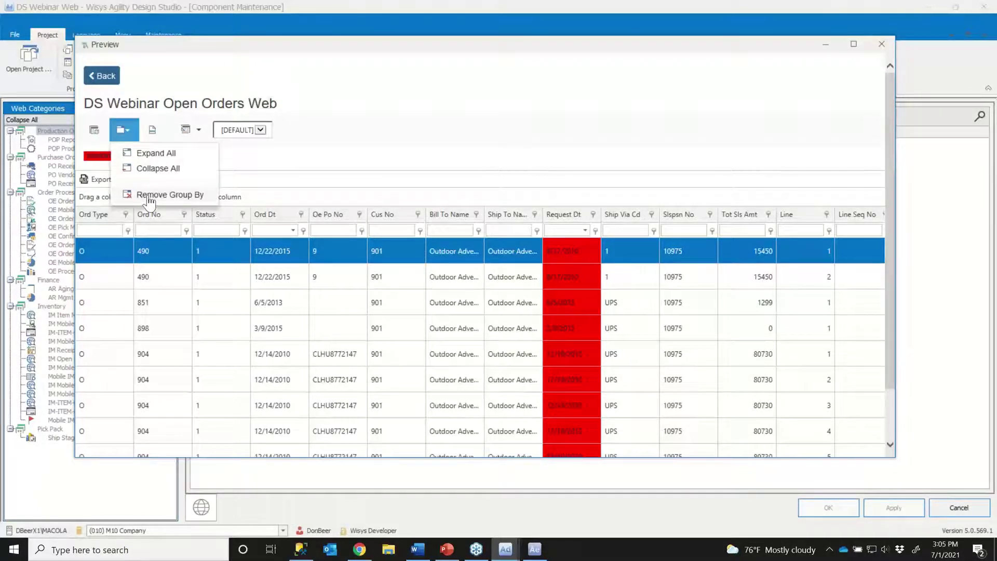
{"action": "left_click", "coordinate": [281, 195]}
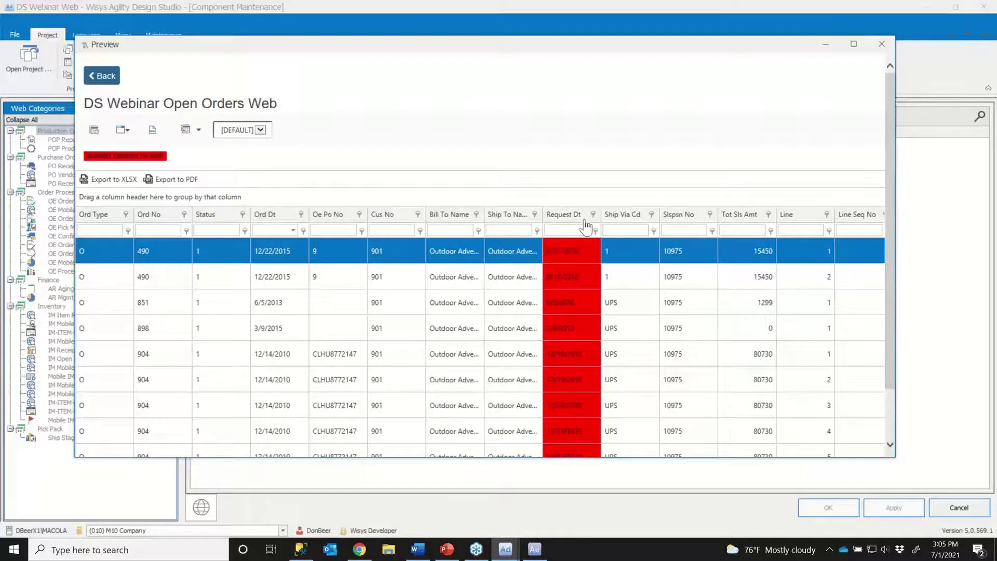
{"action": "left_click_drag", "start_coordinate": [628, 217], "coordinate": [463, 208]}
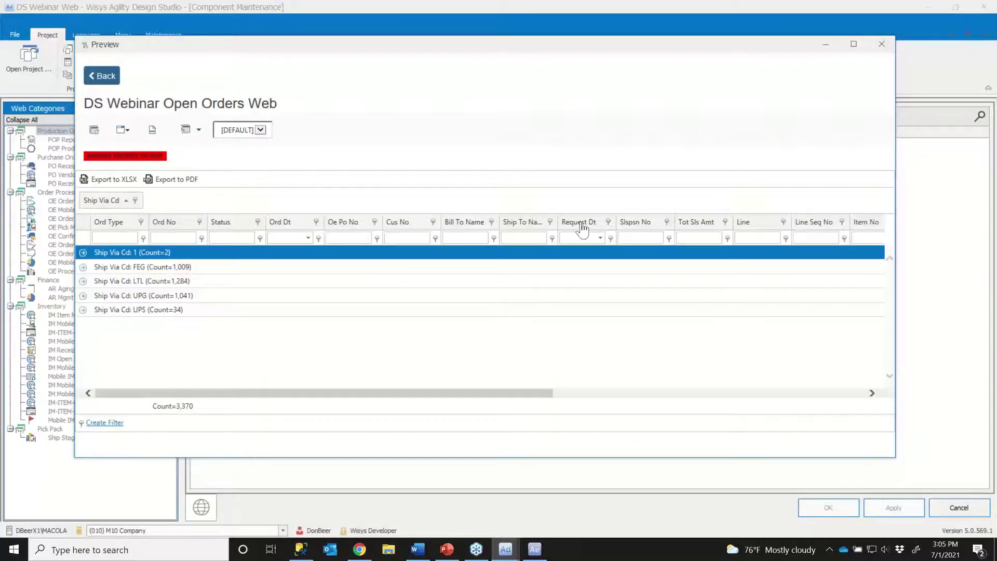
{"action": "left_click_drag", "start_coordinate": [578, 223], "coordinate": [263, 204]}
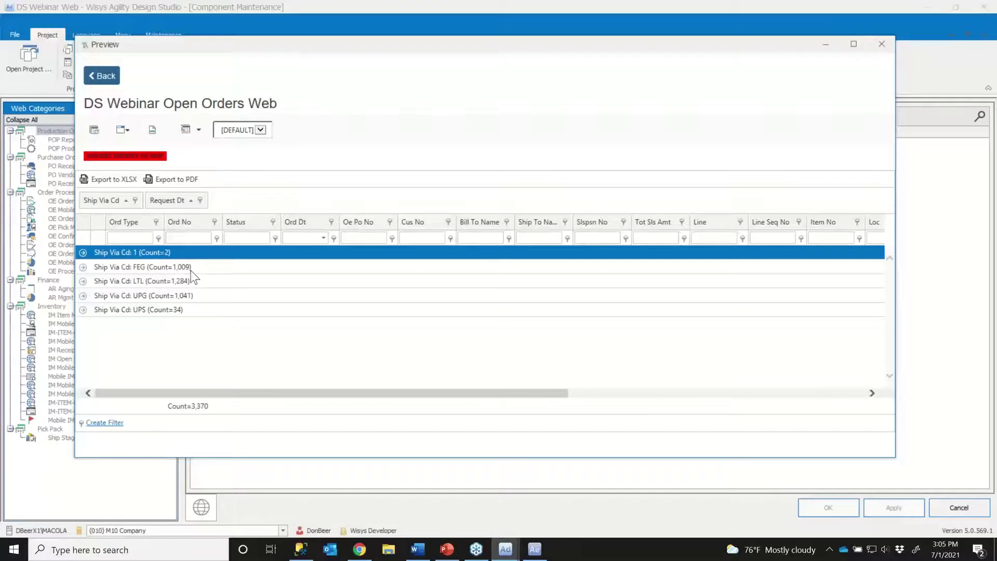
Expand the FEG carrier group and a Request Dt subgroup to check rows, then collapse it
{"action": "left_click", "coordinate": [83, 267]}
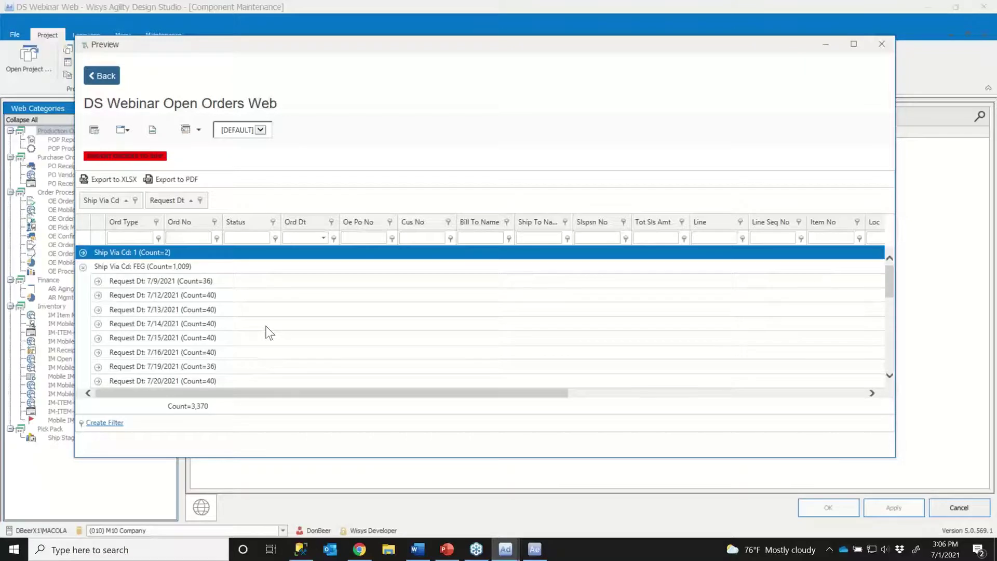
{"action": "left_click", "coordinate": [101, 281]}
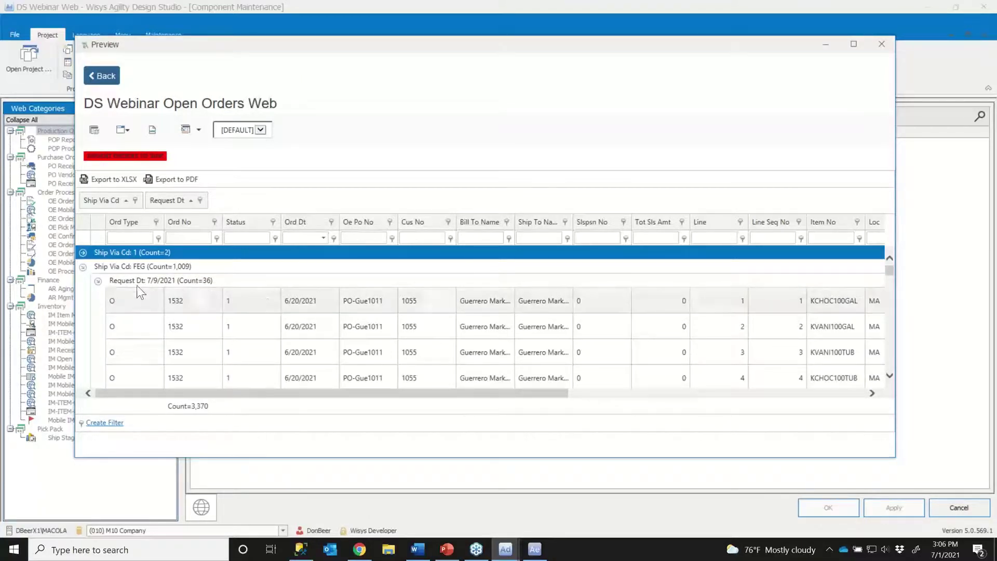
{"action": "left_click", "coordinate": [83, 267]}
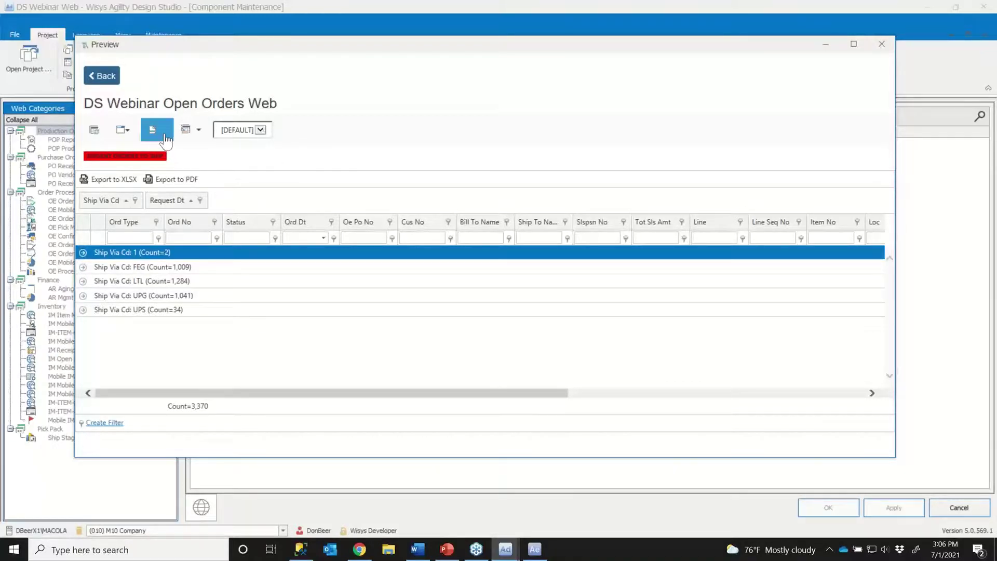
Save the grouped grid as the default layout and close the Preview window
{"action": "left_click", "coordinate": [198, 134]}
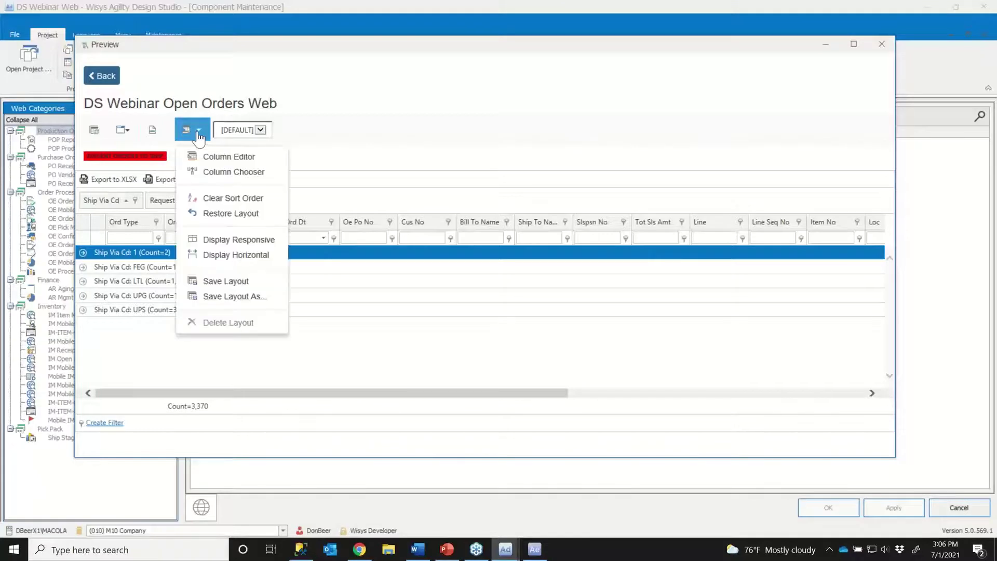
{"action": "left_click", "coordinate": [223, 282]}
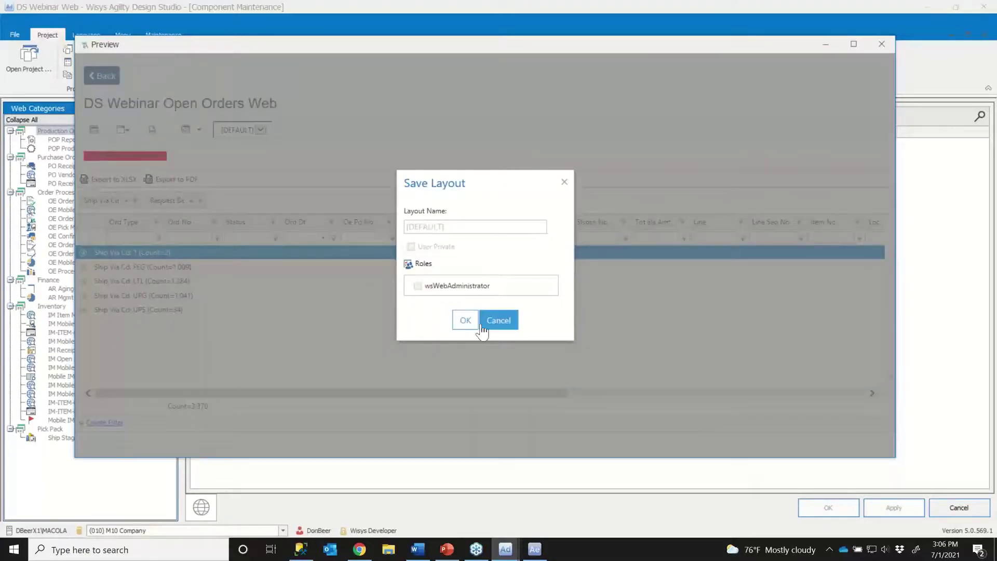
{"action": "left_click", "coordinate": [466, 321]}
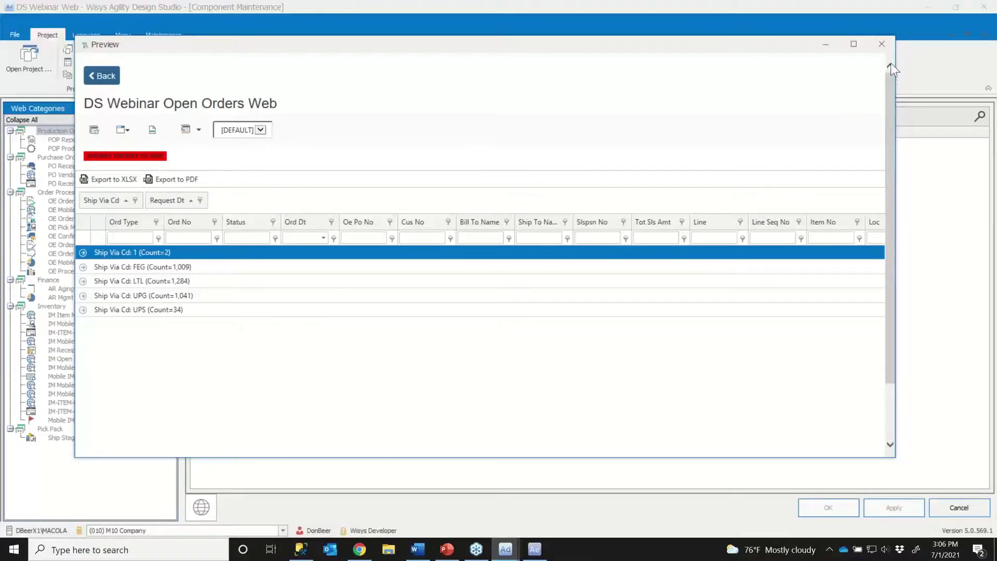
{"action": "left_click", "coordinate": [883, 45]}
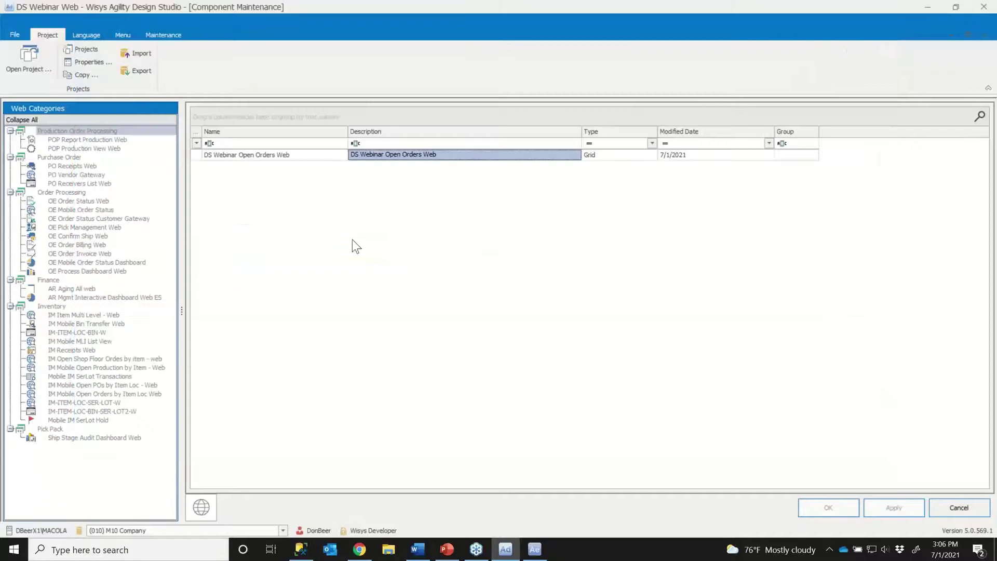
Create a new web menu group named DS Webinar Web in the Web Categories tree
{"action": "left_click", "coordinate": [28, 120]}
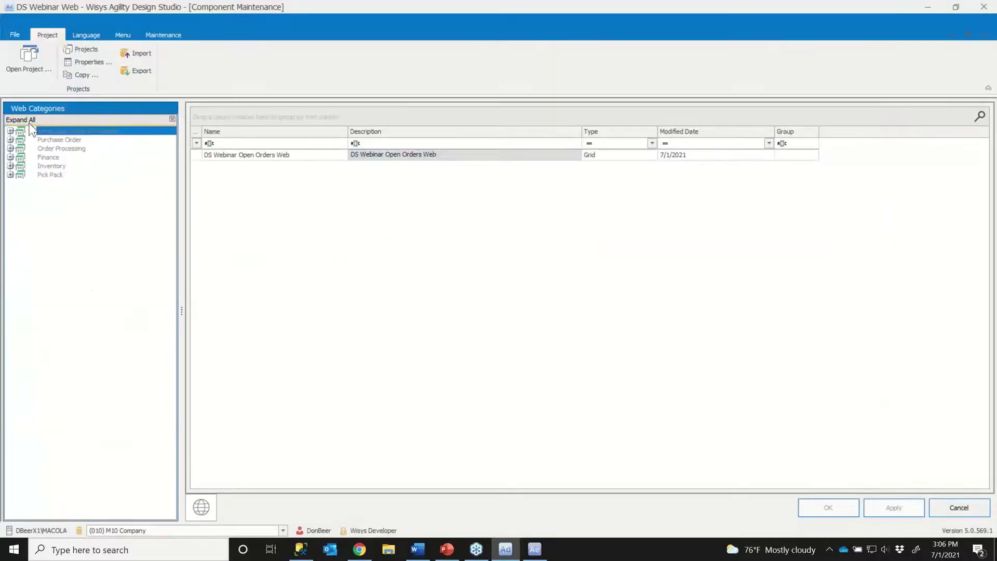
{"action": "right_click", "coordinate": [52, 219]}
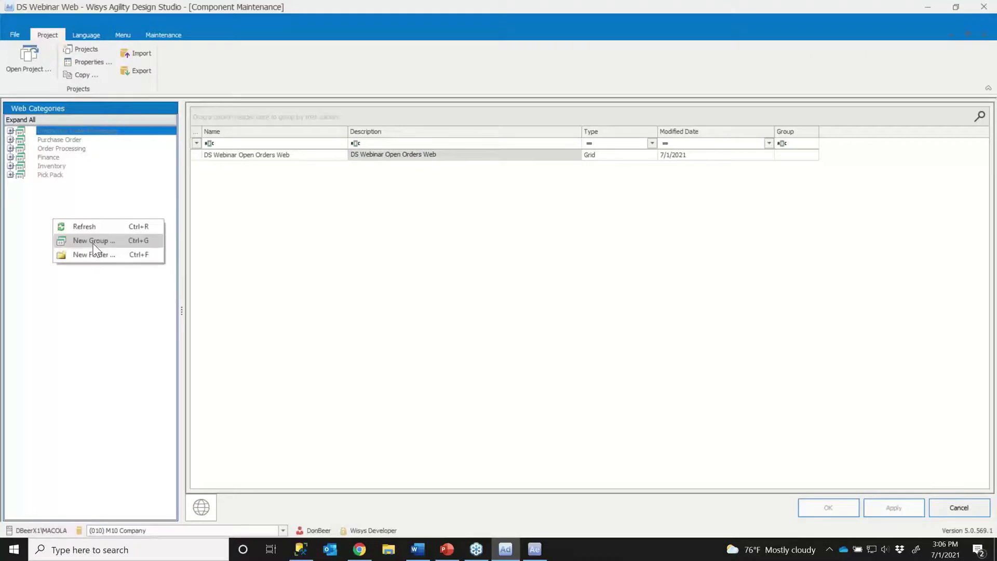
{"action": "left_click", "coordinate": [92, 241]}
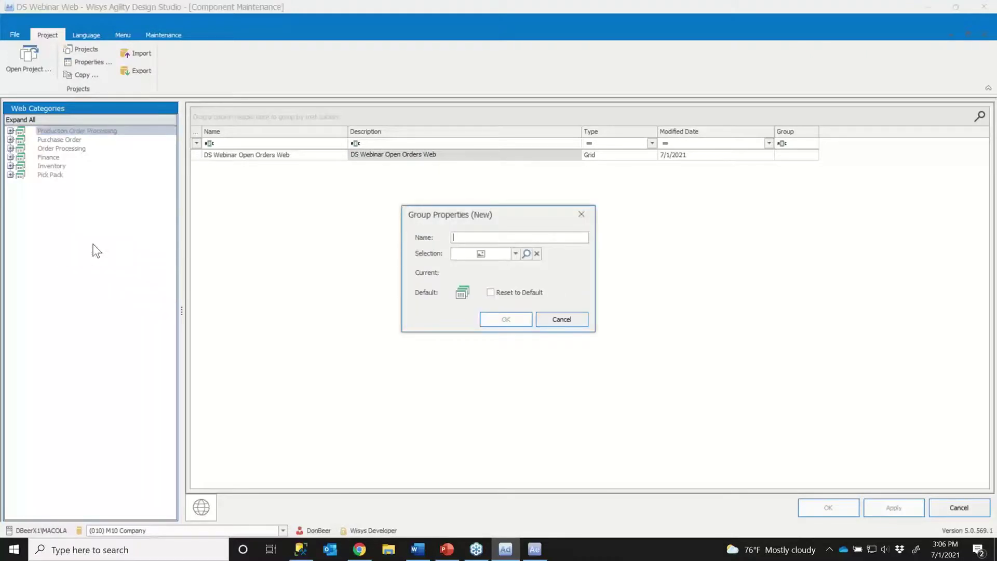
{"action": "type", "text": "DS Web"}
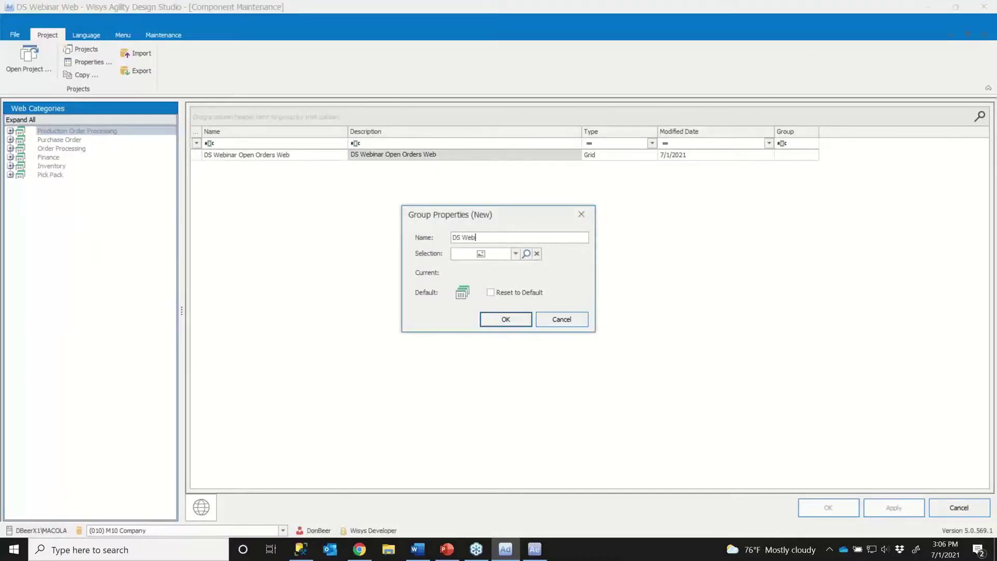
{"action": "type", "text": "inar Web"}
{"action": "left_click", "coordinate": [503, 320]}
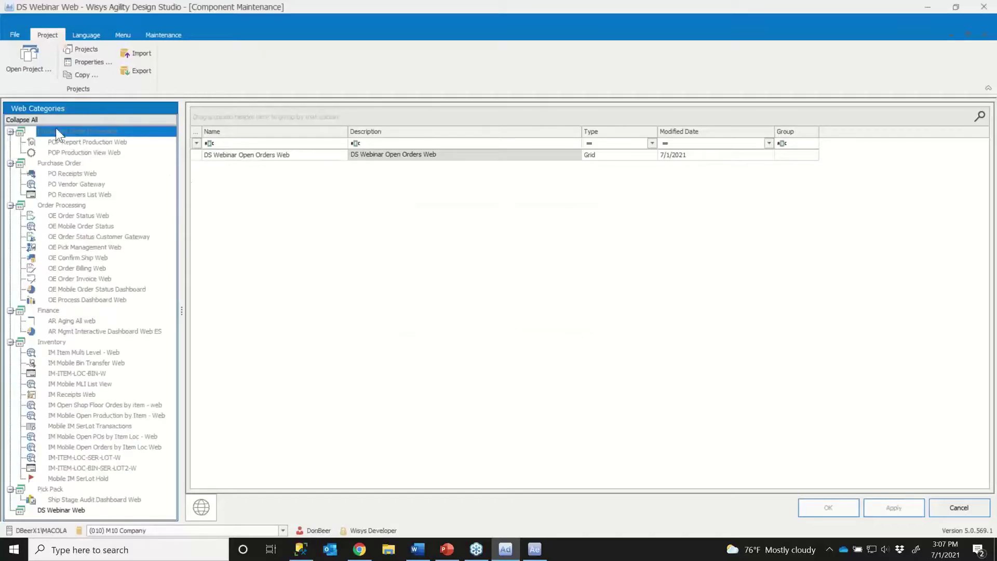
Add the DS Webinar Open Orders Web grid to DS Webinar Web and switch to the browser
{"action": "left_click", "coordinate": [32, 120]}
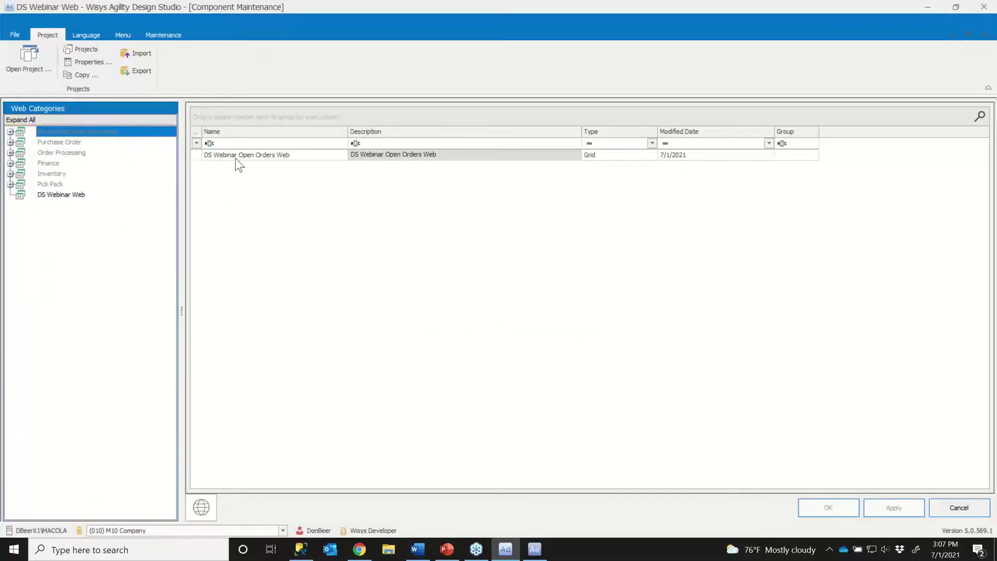
{"action": "mouse_move", "coordinate": [239, 155]}
{"action": "left_mouse_down"}
{"action": "mouse_move", "coordinate": [129, 196]}
{"action": "mouse_move", "coordinate": [71, 194]}
{"action": "left_mouse_up"}
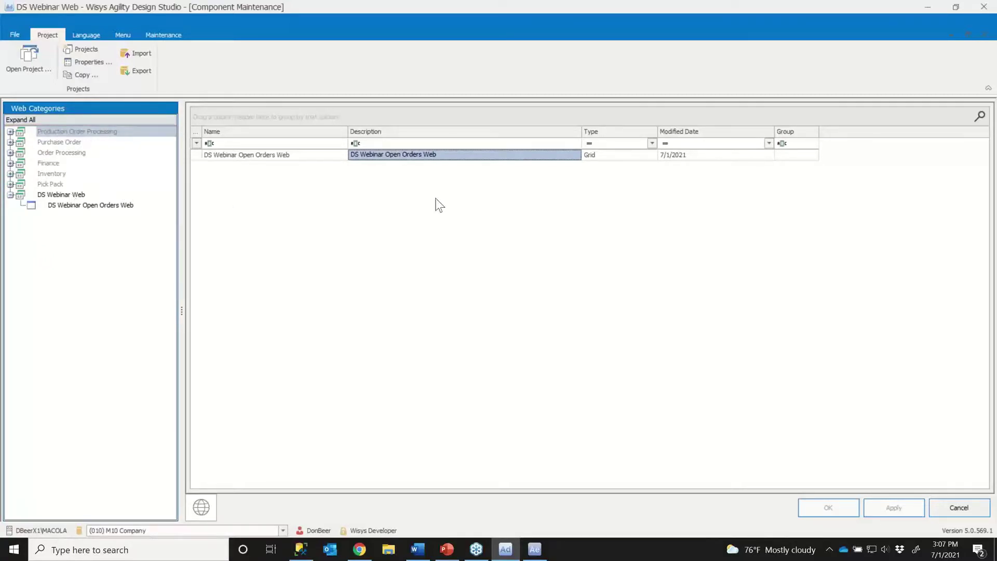
{"action": "left_click", "coordinate": [360, 550]}
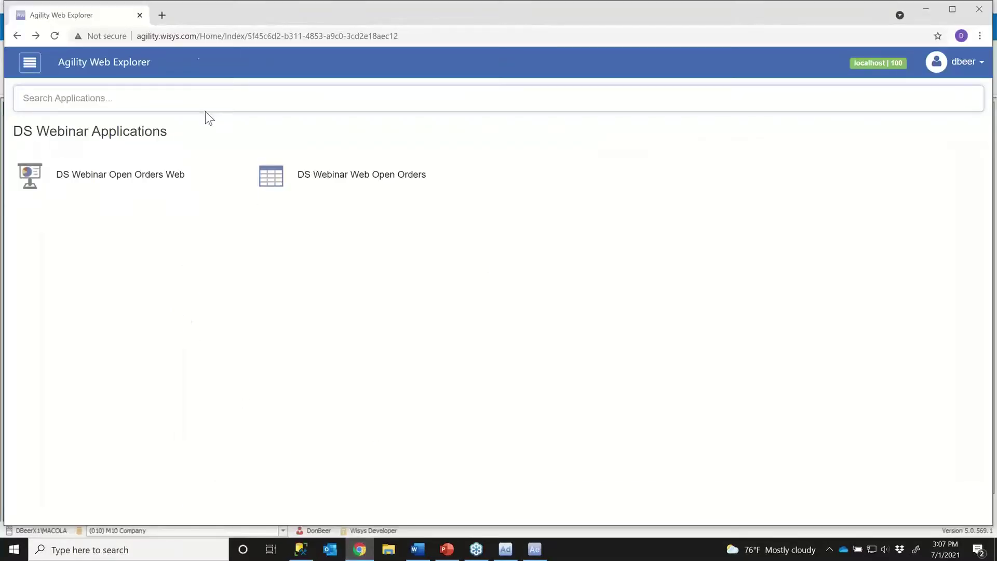
{"action": "left_click", "coordinate": [161, 18]}
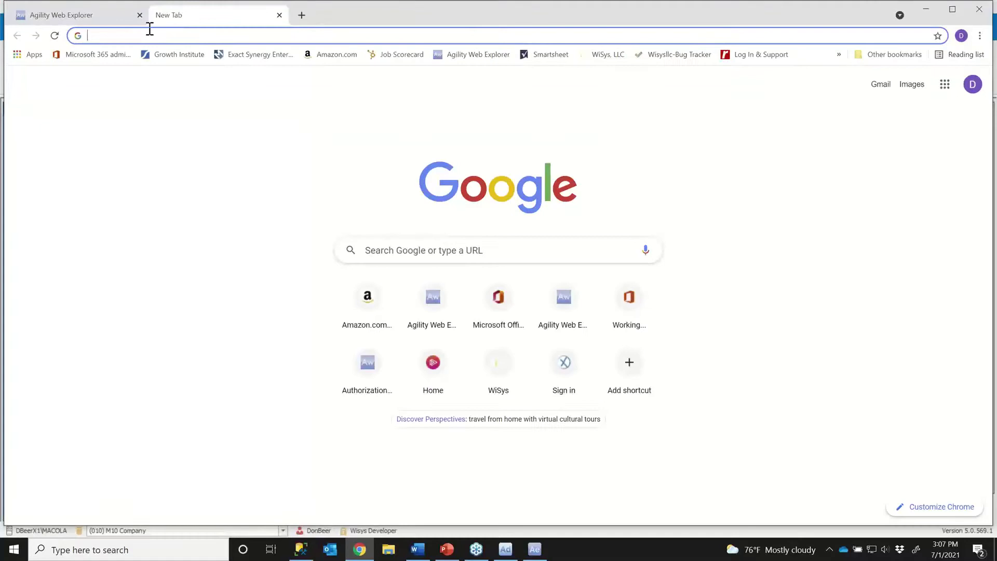
{"action": "left_click", "coordinate": [139, 35]}
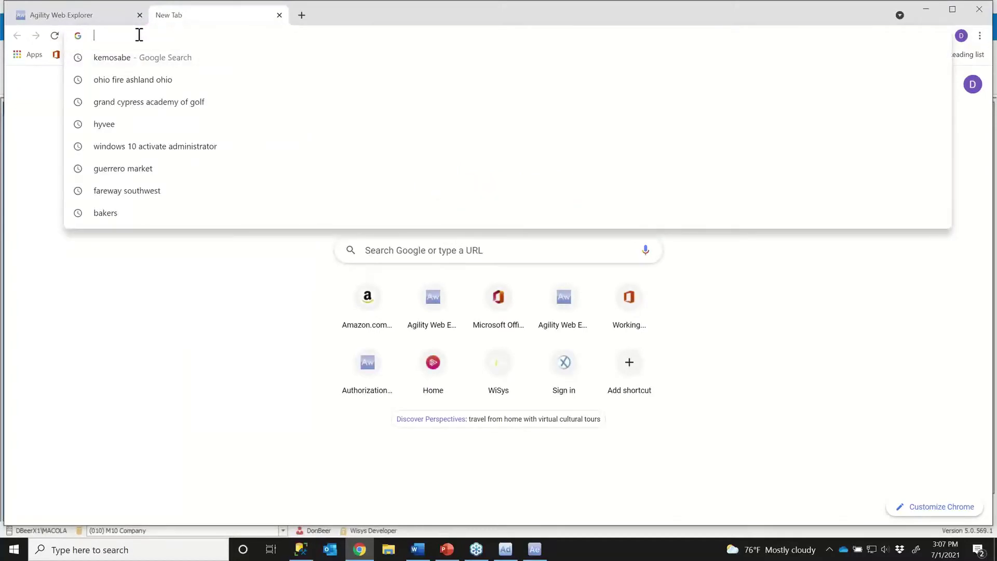
{"action": "type", "text": "localhost/awe"}
{"action": "key", "text": "Return"}
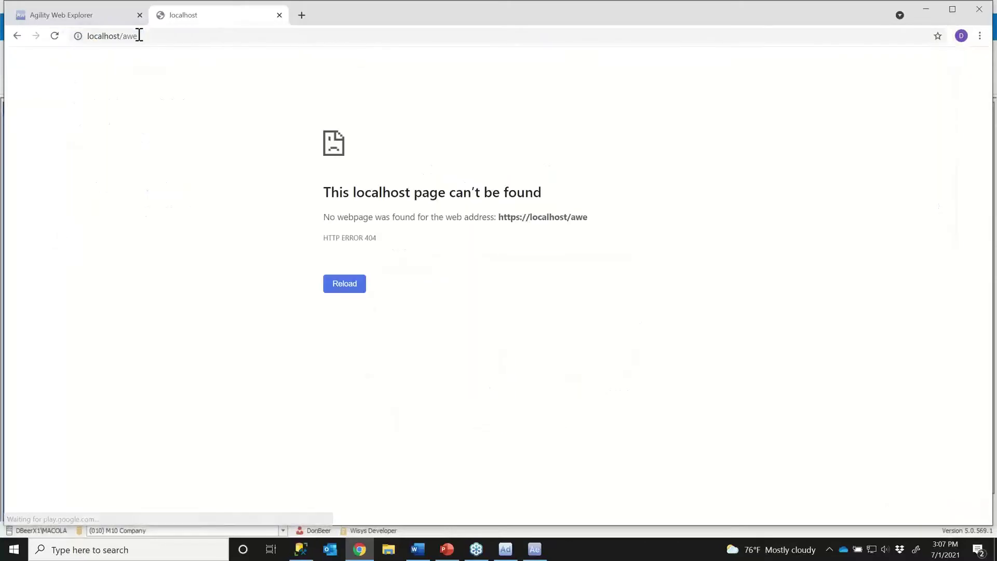
{"action": "left_click", "coordinate": [108, 37]}
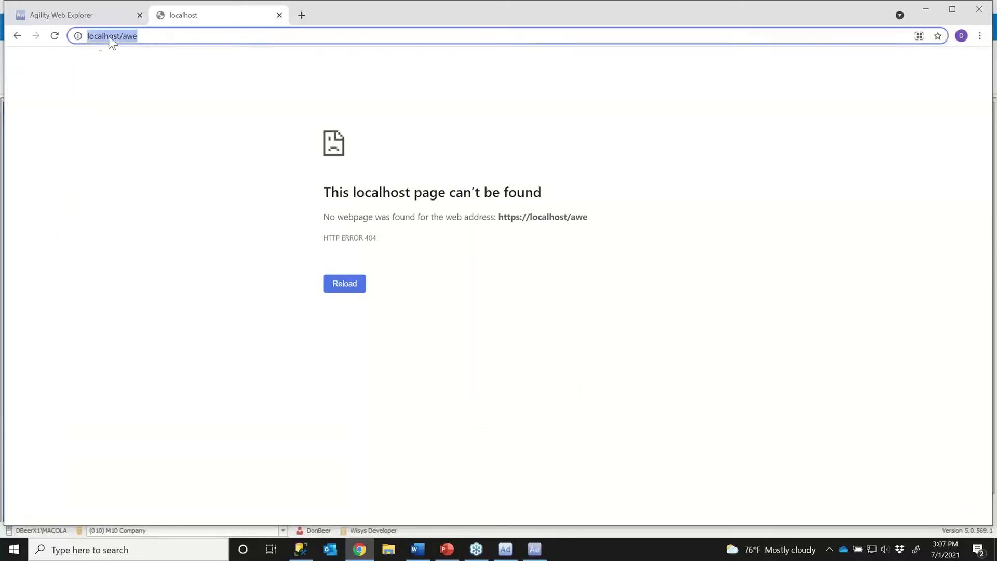
{"action": "left_click", "coordinate": [108, 37]}
{"action": "key", "text": "BackSpace"}
{"action": "key", "text": "Return"}
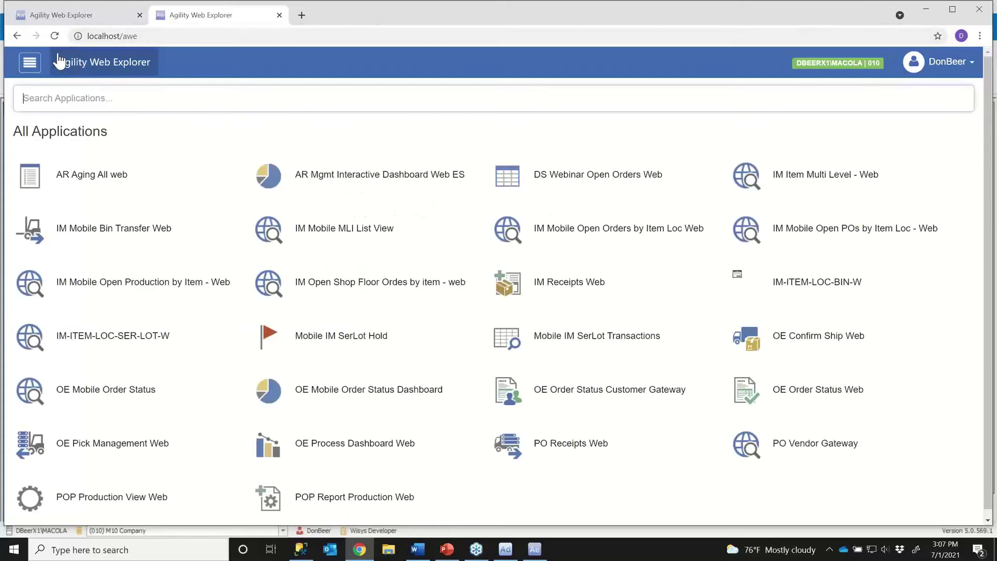
Run DS Webinar Open Orders Web from DS Webinar Web and expand Ship Via Cd 1, Request Dt 8/17/2010
{"action": "left_click", "coordinate": [30, 64]}
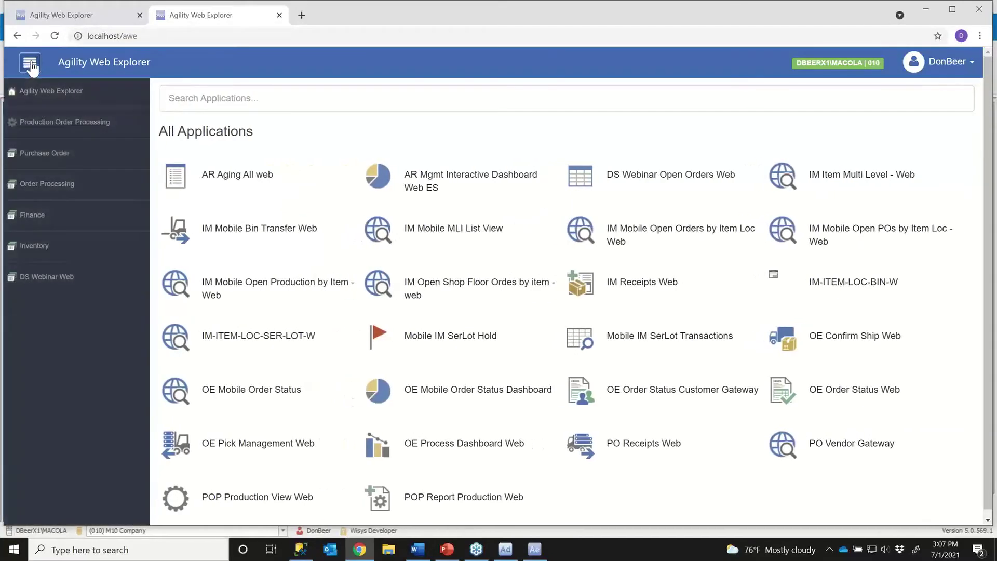
{"action": "left_click", "coordinate": [39, 279]}
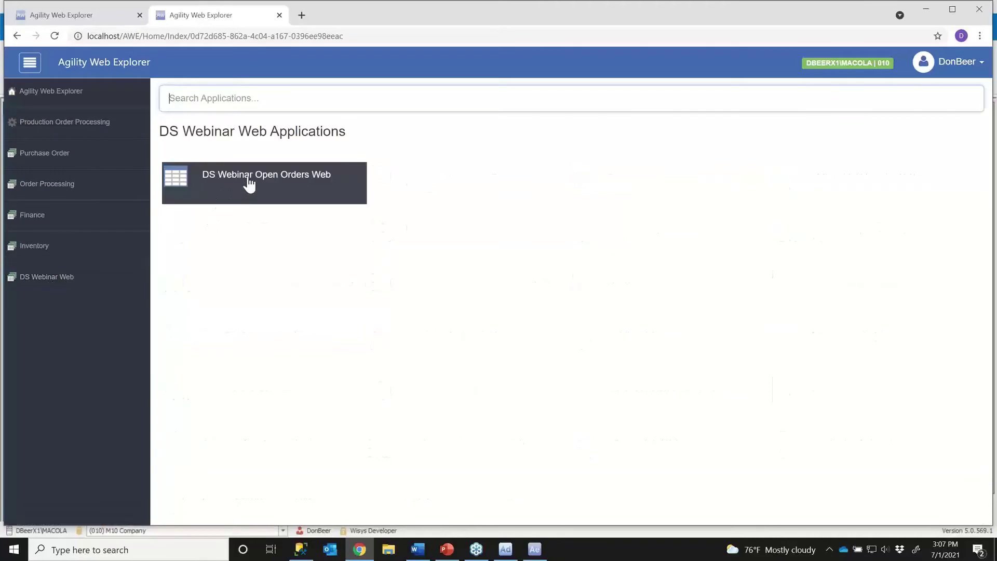
{"action": "left_click", "coordinate": [249, 177]}
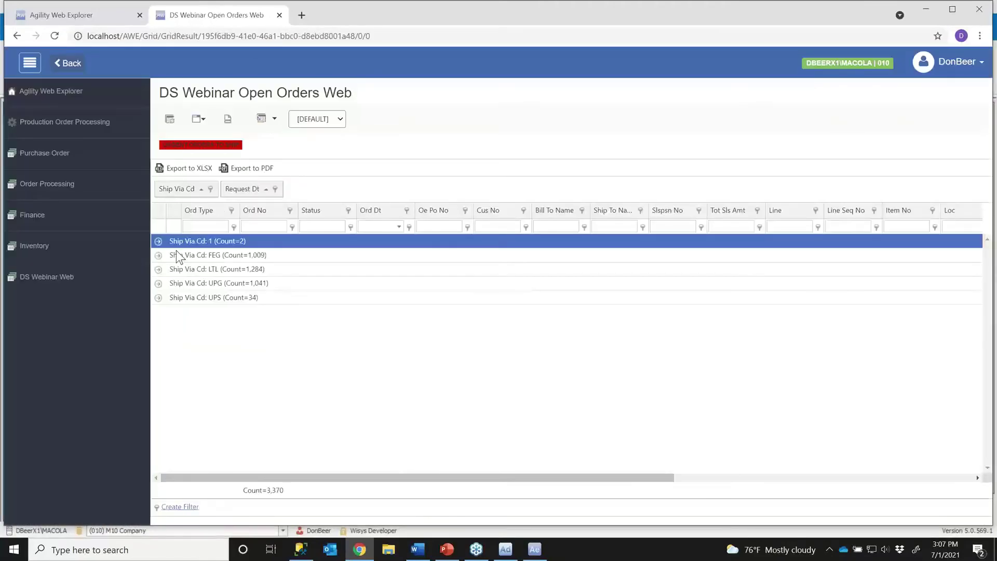
{"action": "left_click", "coordinate": [162, 242]}
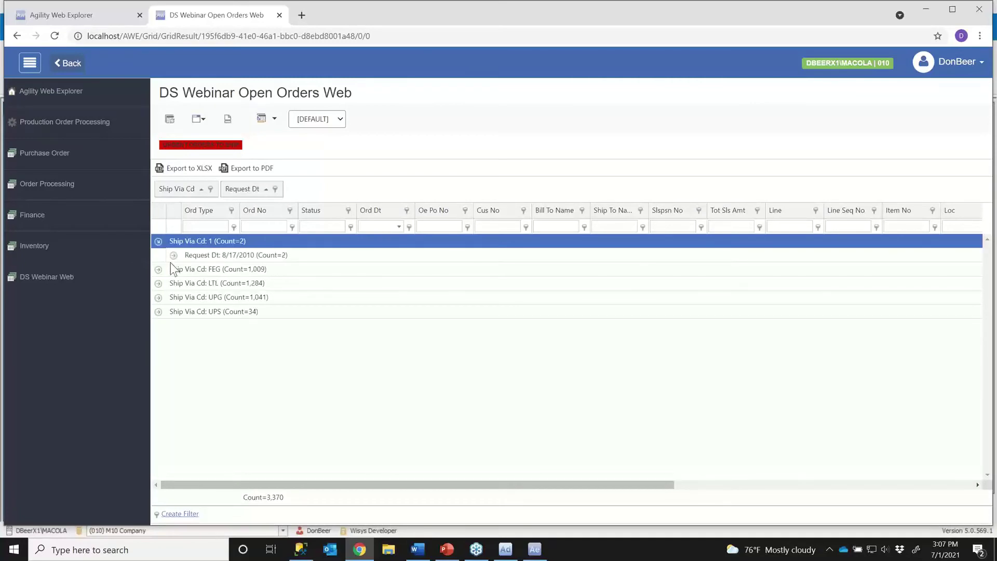
{"action": "left_click", "coordinate": [174, 257]}
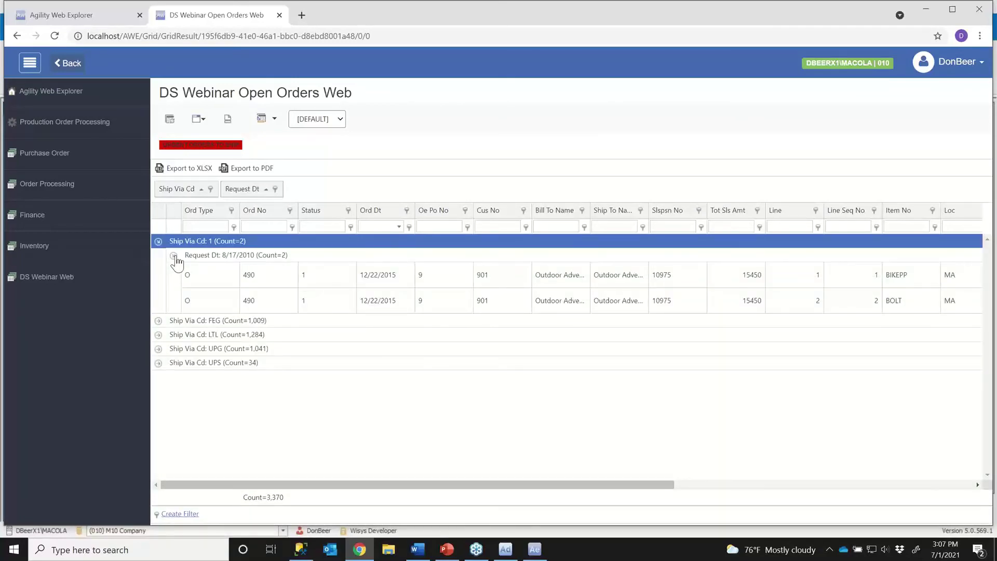